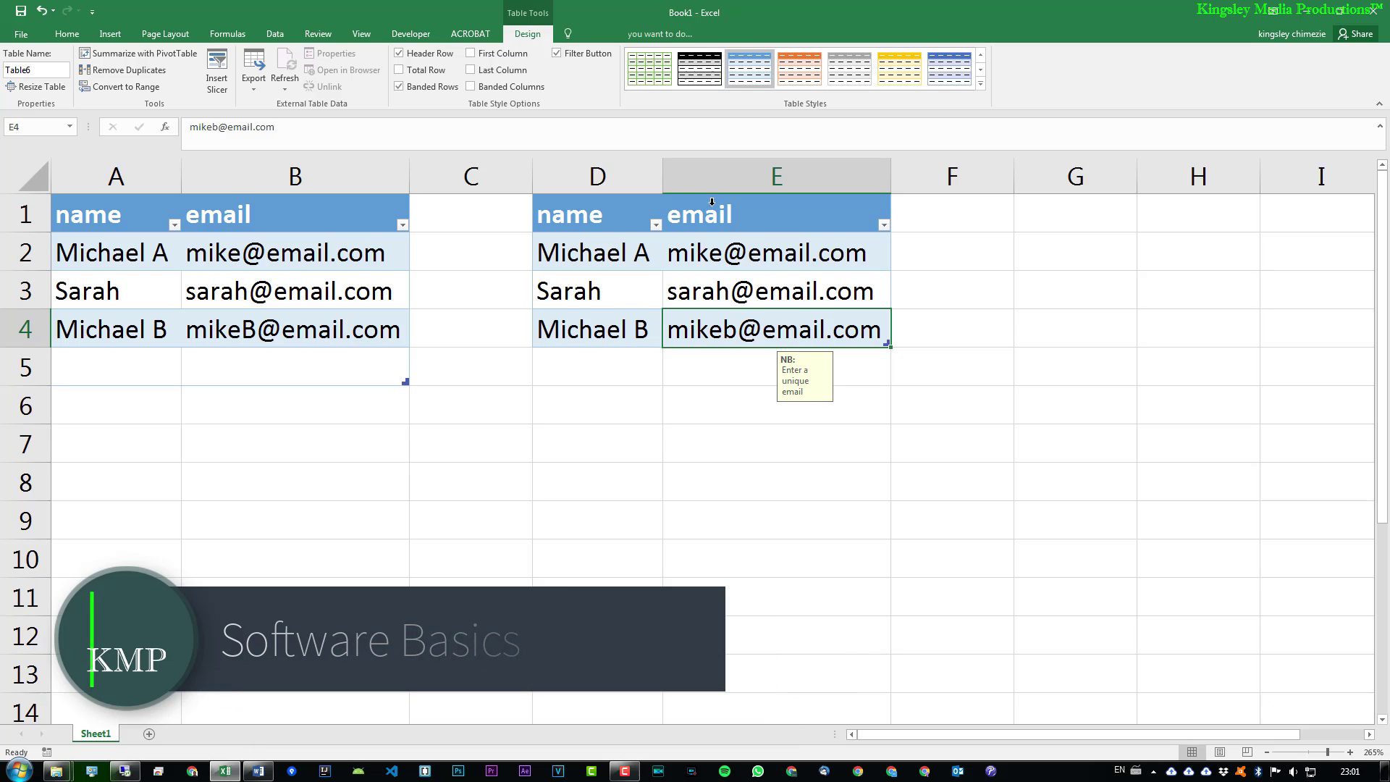
# Step: Open the data validation settings for the second table's email column and choose Custom as the allowed criteria
pyautogui.click(722, 193)
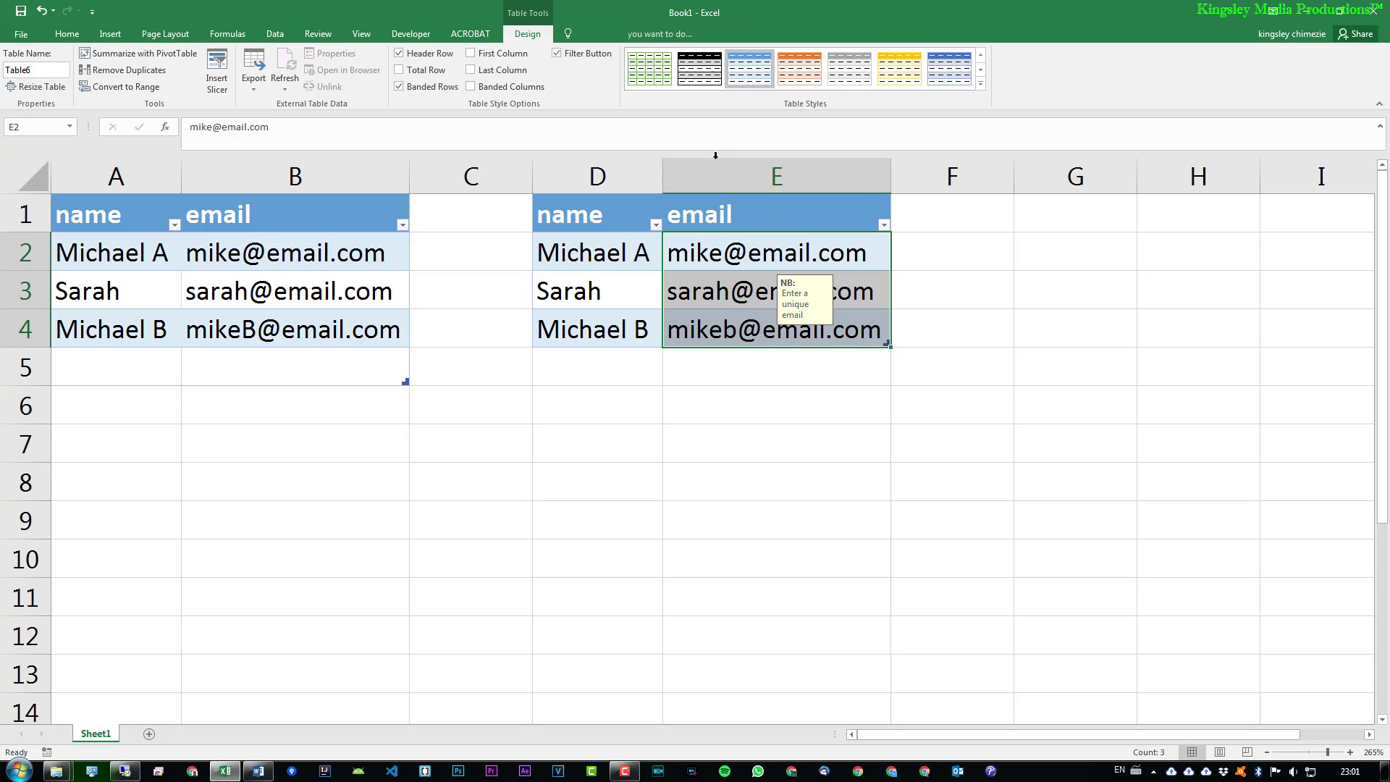
pyautogui.click(276, 34)
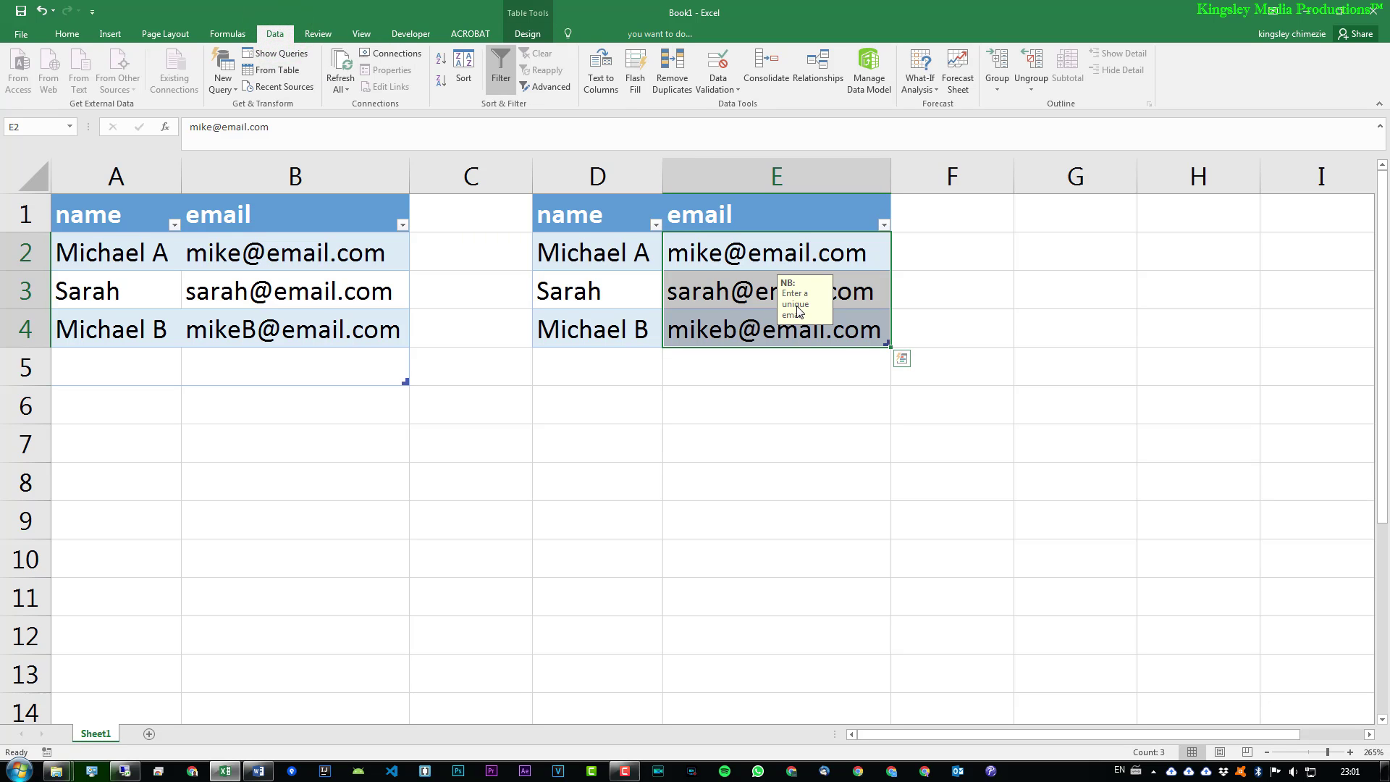
pyautogui.click(726, 92)
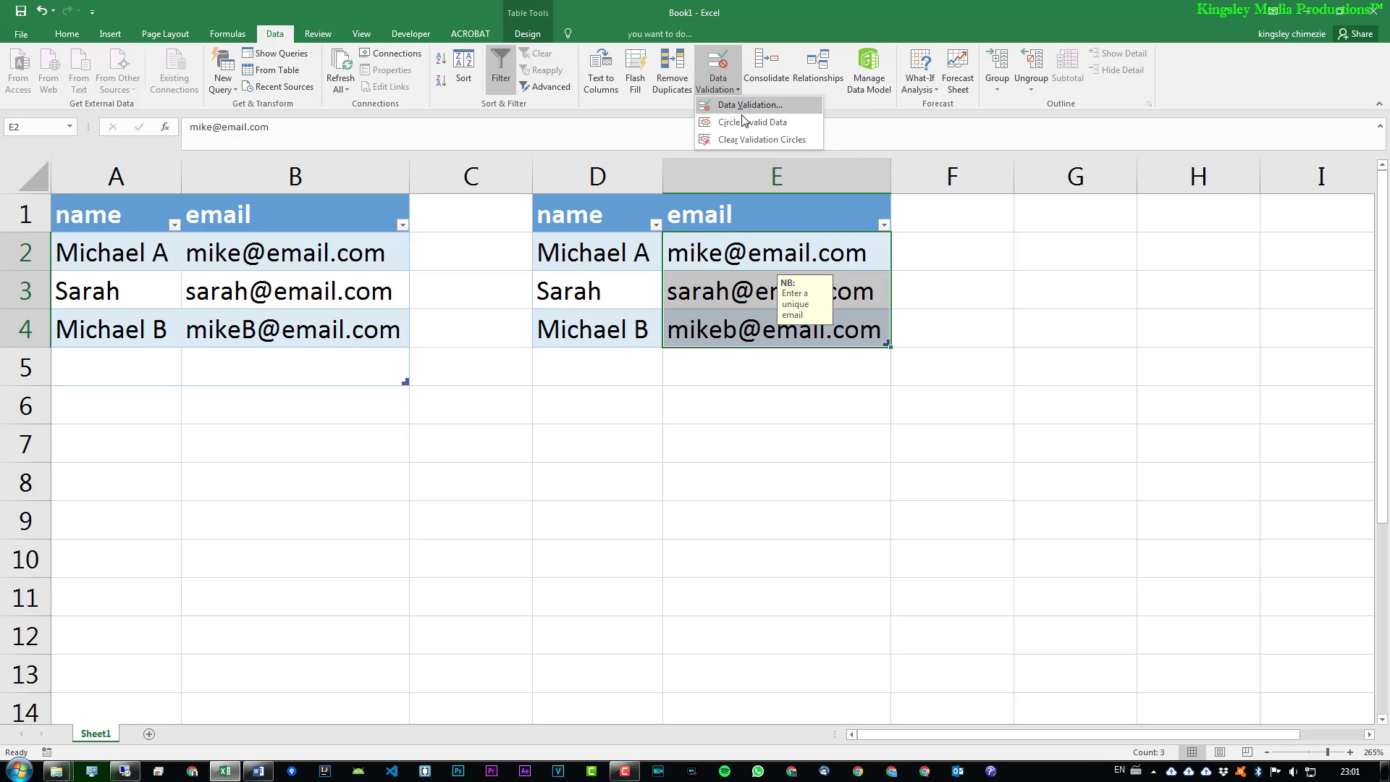
pyautogui.click(793, 109)
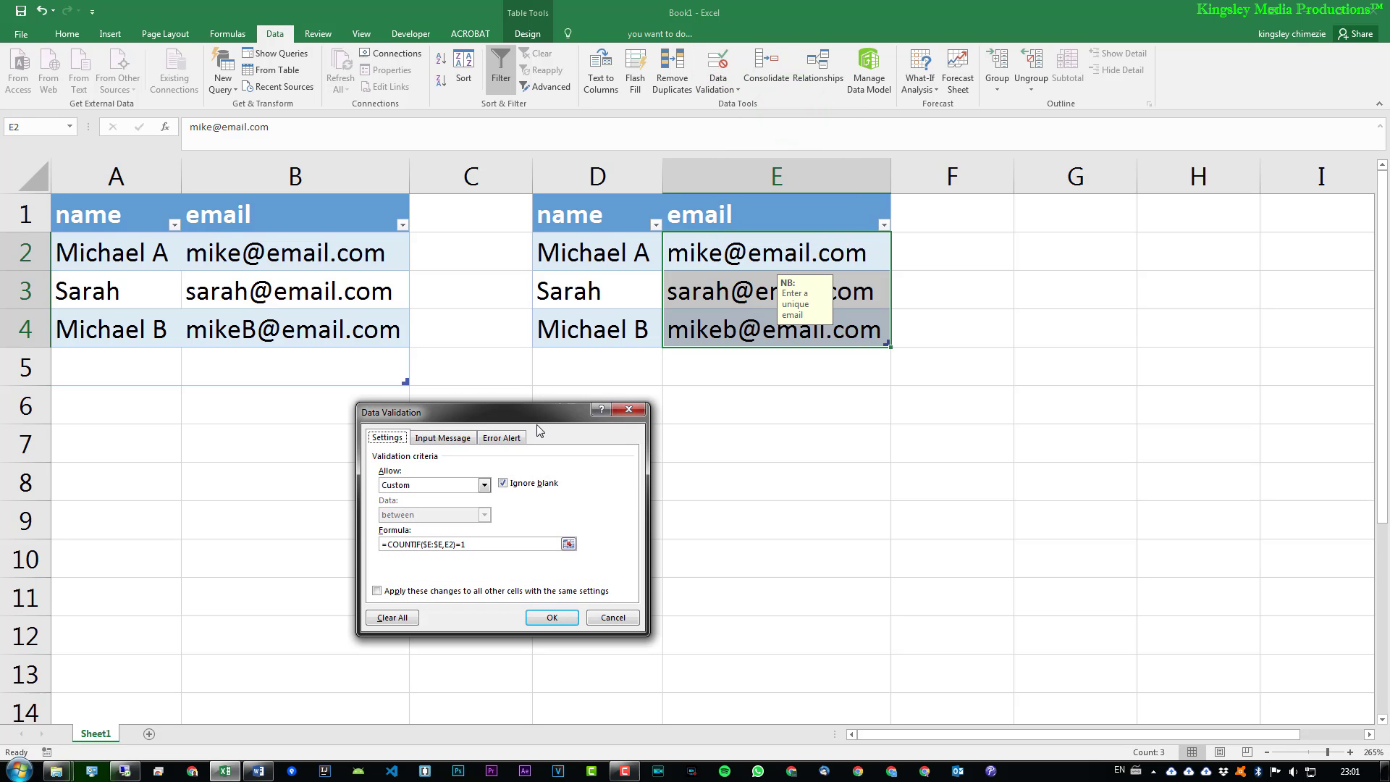
pyautogui.moveTo(544, 423); pyautogui.dragTo(737, 261)
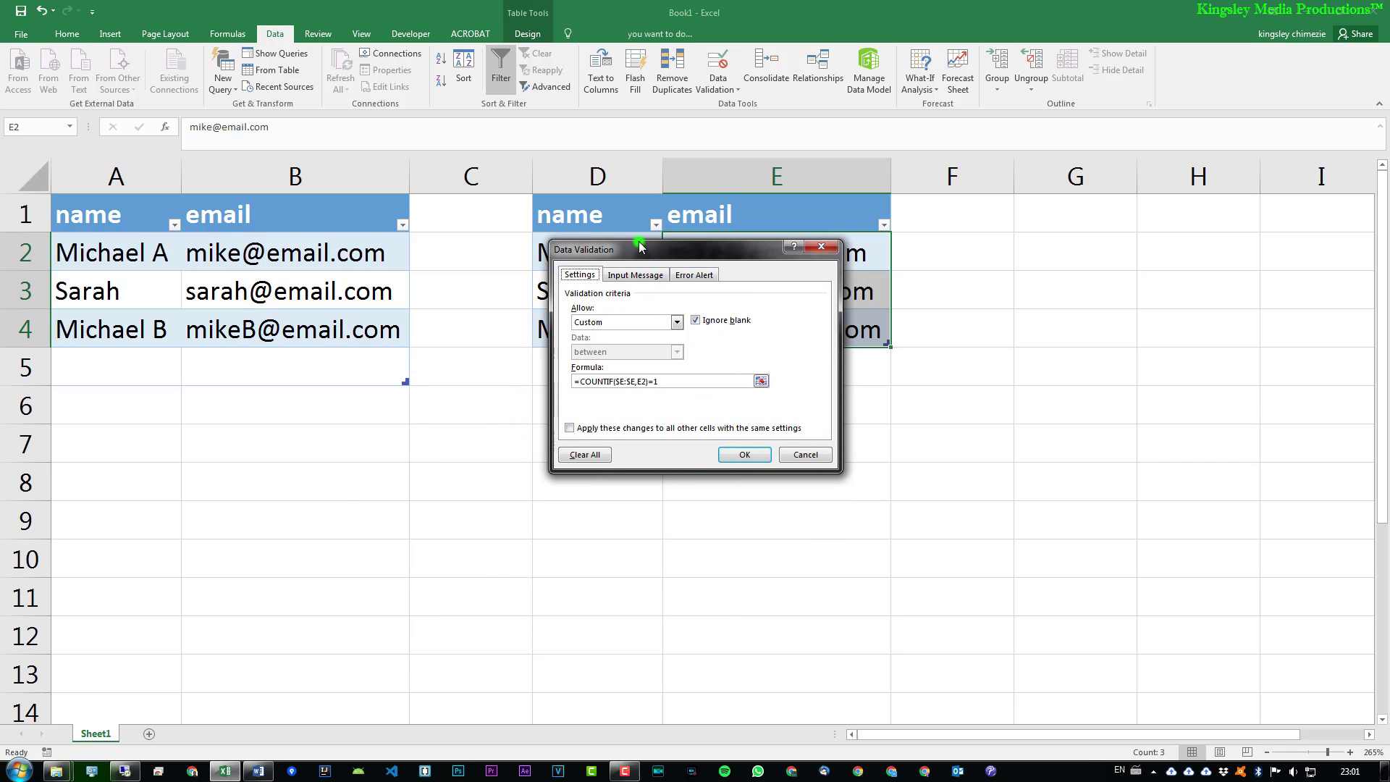
pyautogui.moveTo(637, 247); pyautogui.dragTo(750, 233)
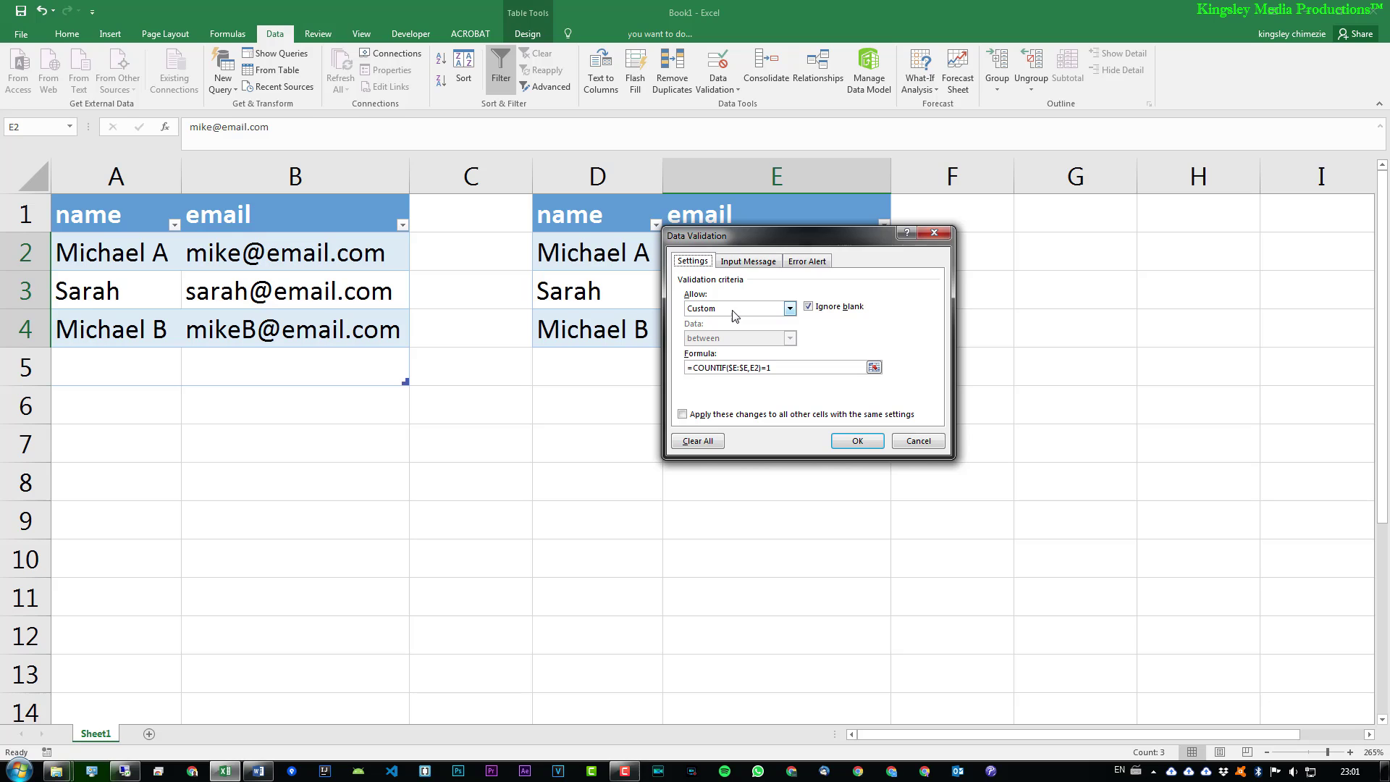
pyautogui.click(733, 311)
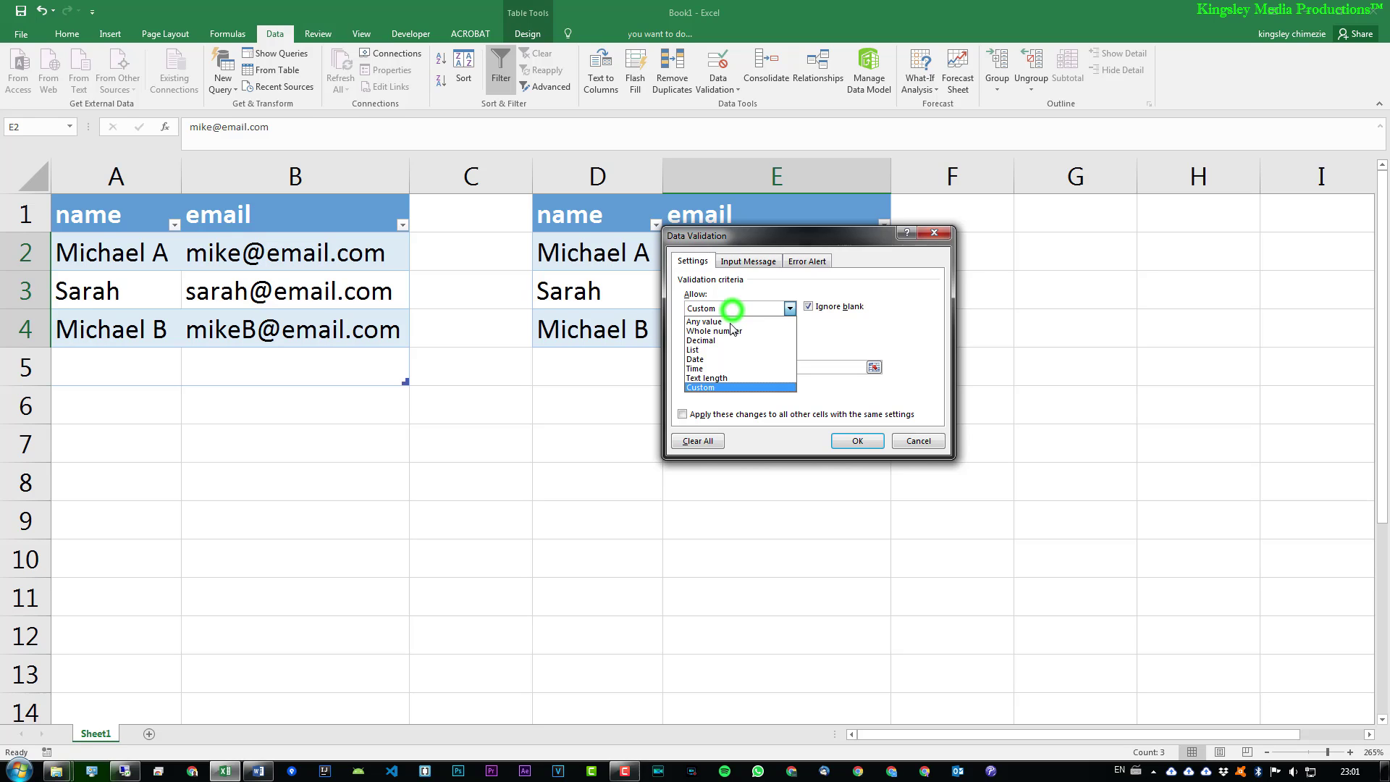
pyautogui.click(697, 390)
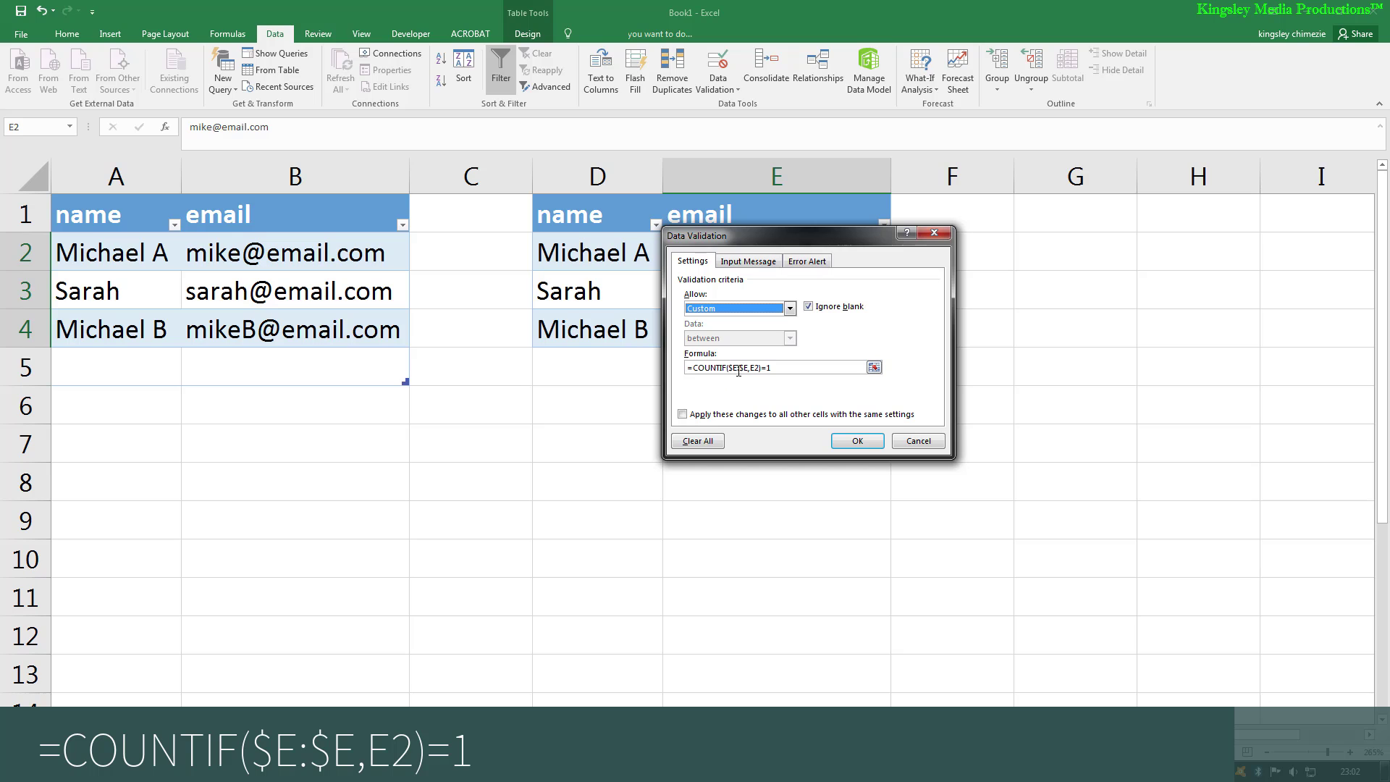
# Step: Review the custom validation formula for column E and the title and text of its input message
pyautogui.moveTo(771, 233); pyautogui.dragTo(680, 401)
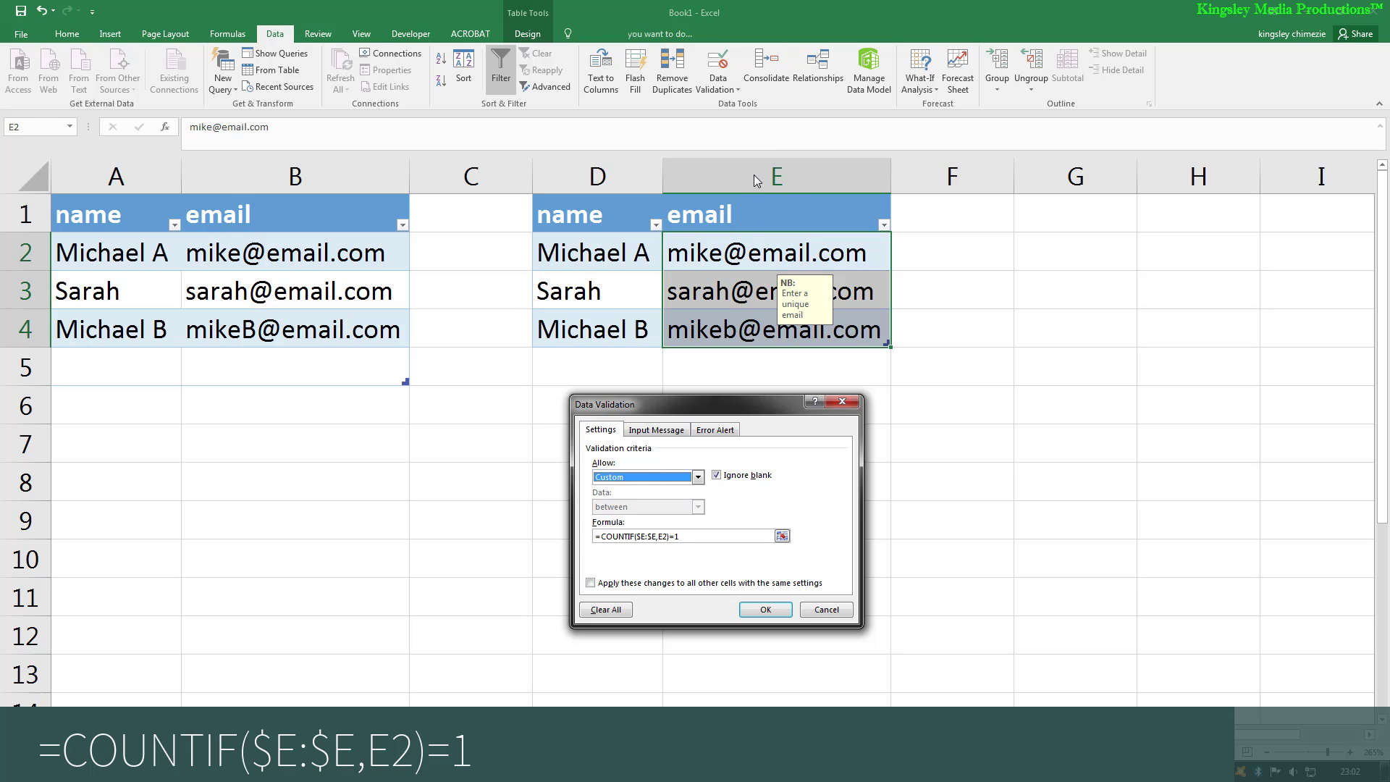
pyautogui.doubleClick(660, 536)
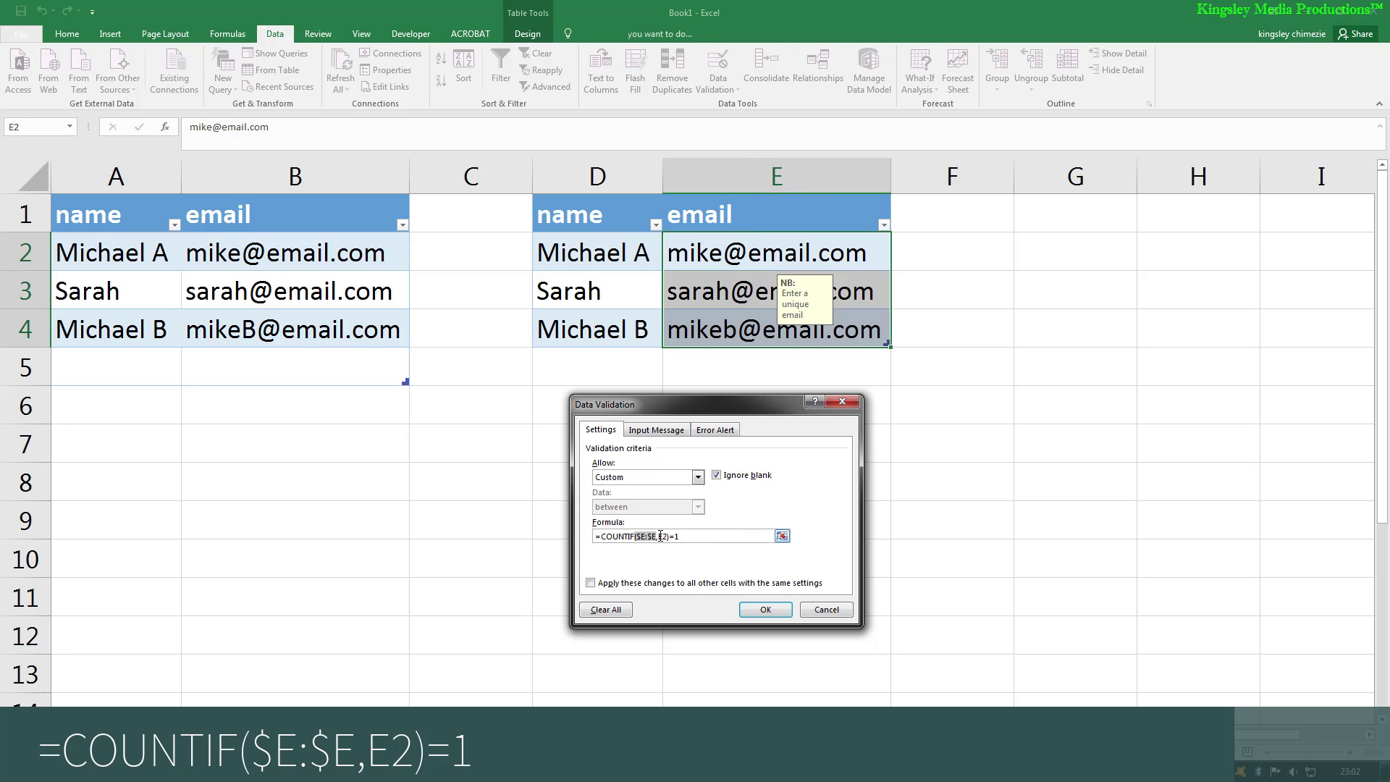
pyautogui.click(657, 536)
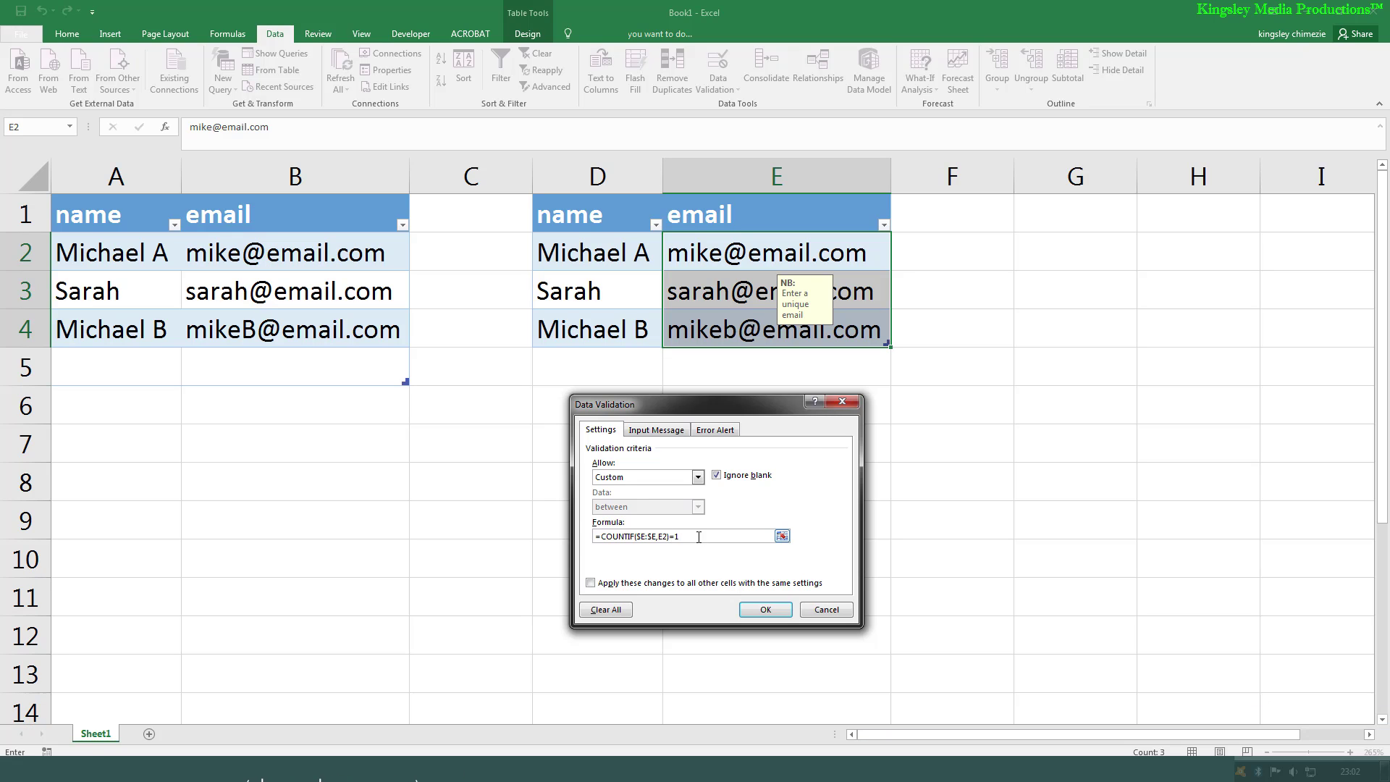
pyautogui.click(668, 431)
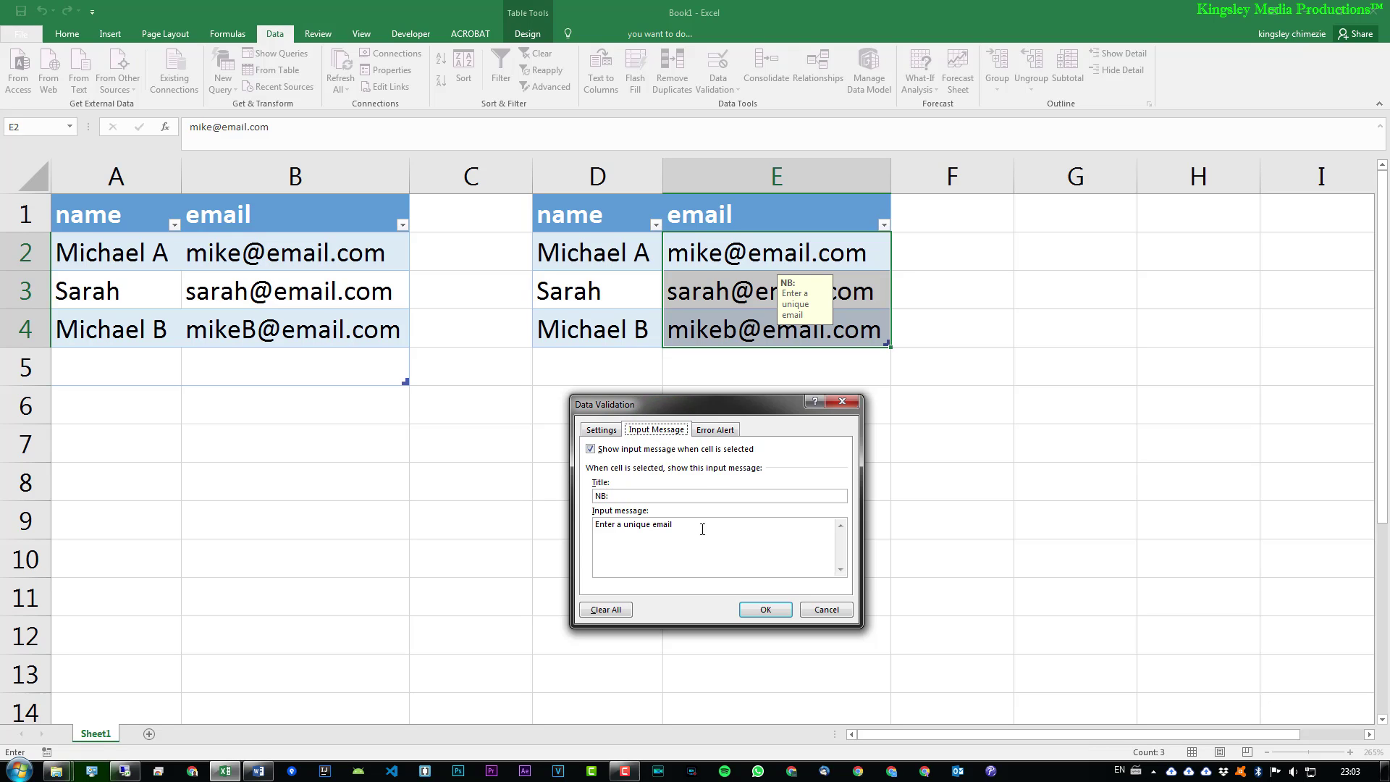
pyautogui.doubleClick(663, 497)
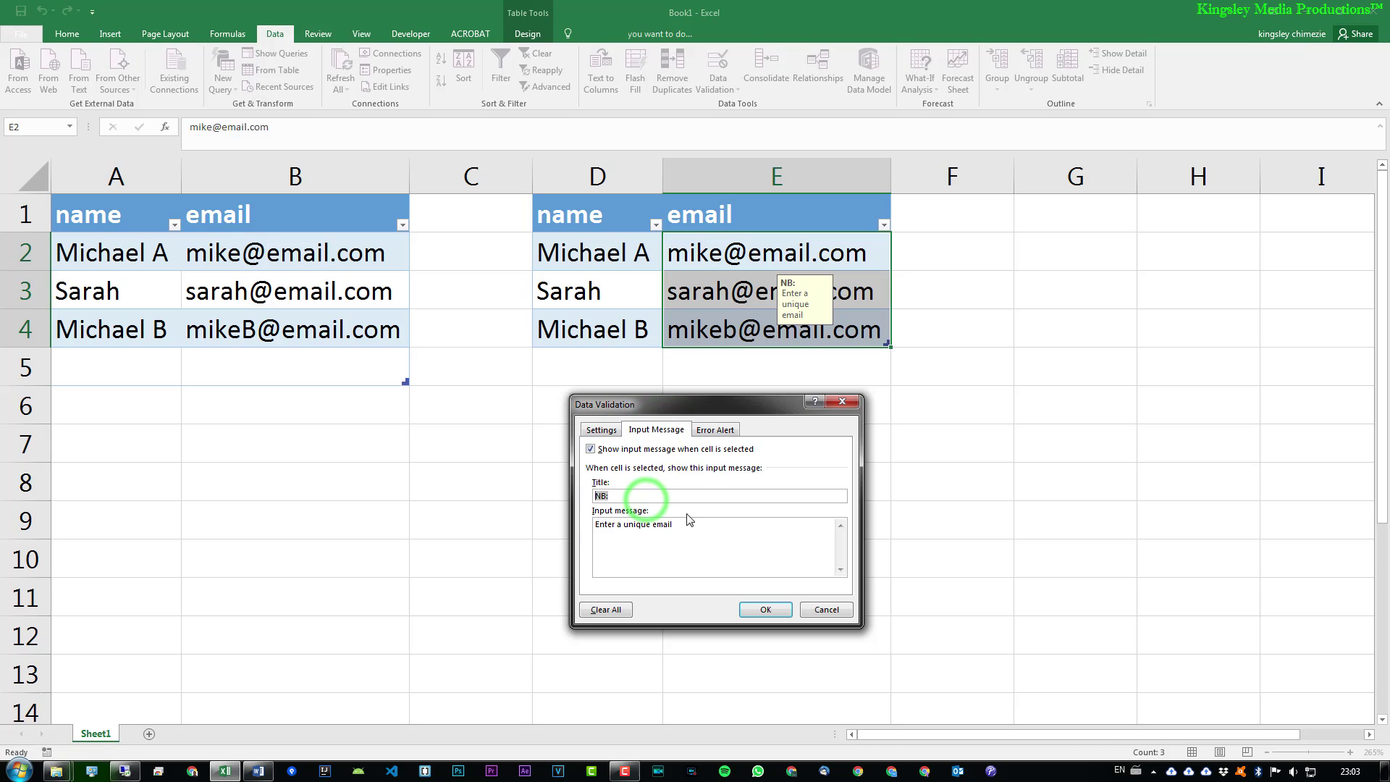
pyautogui.click(689, 533)
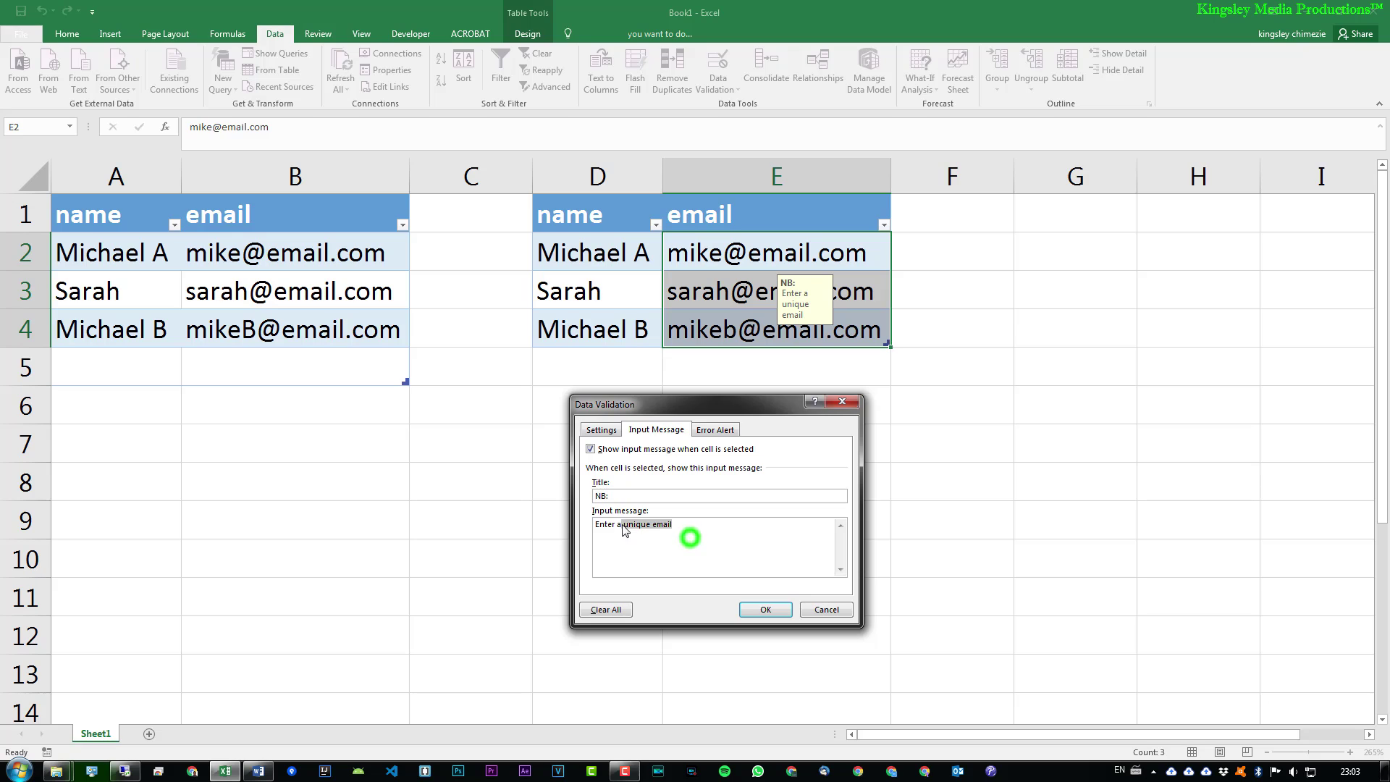
# Step: Review the error alert's style options, title and message, and accept the validation settings
pyautogui.click(716, 429)
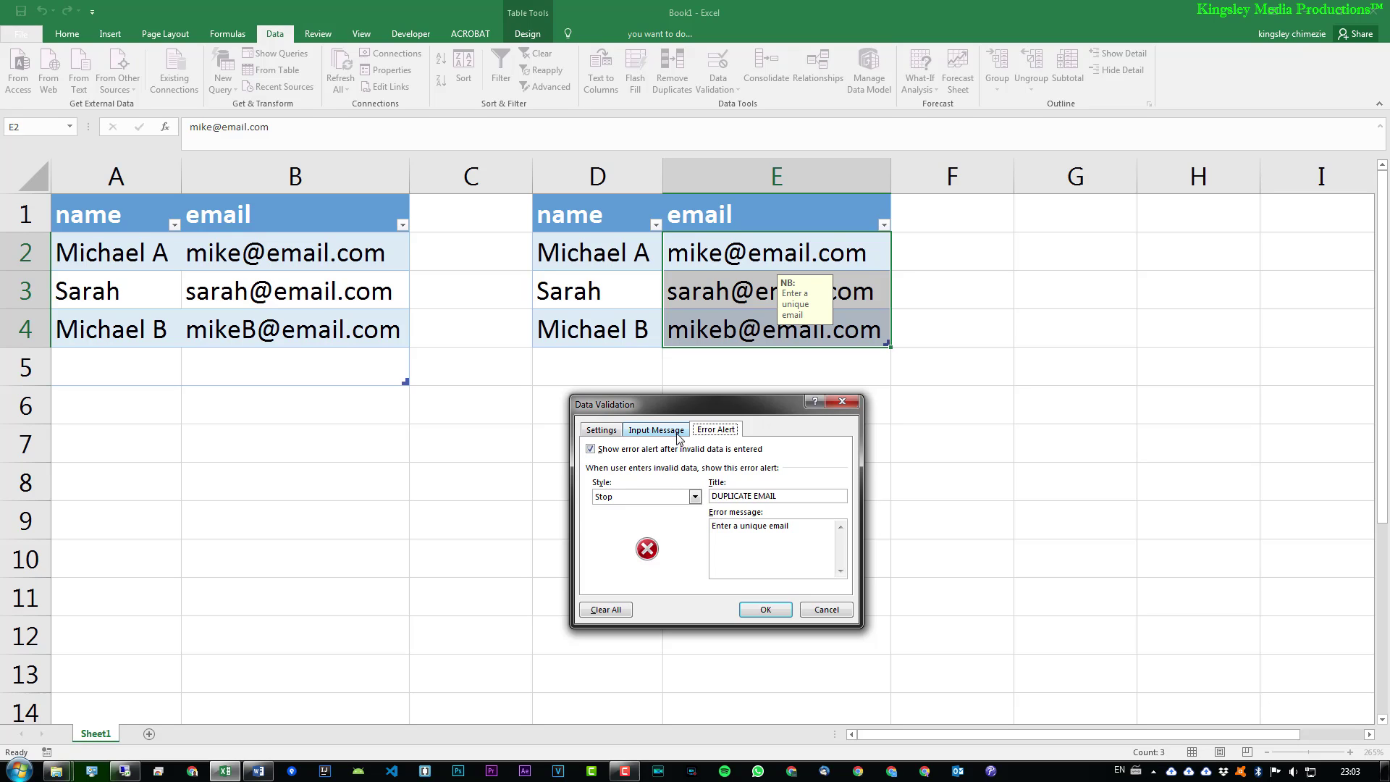
pyautogui.click(655, 500)
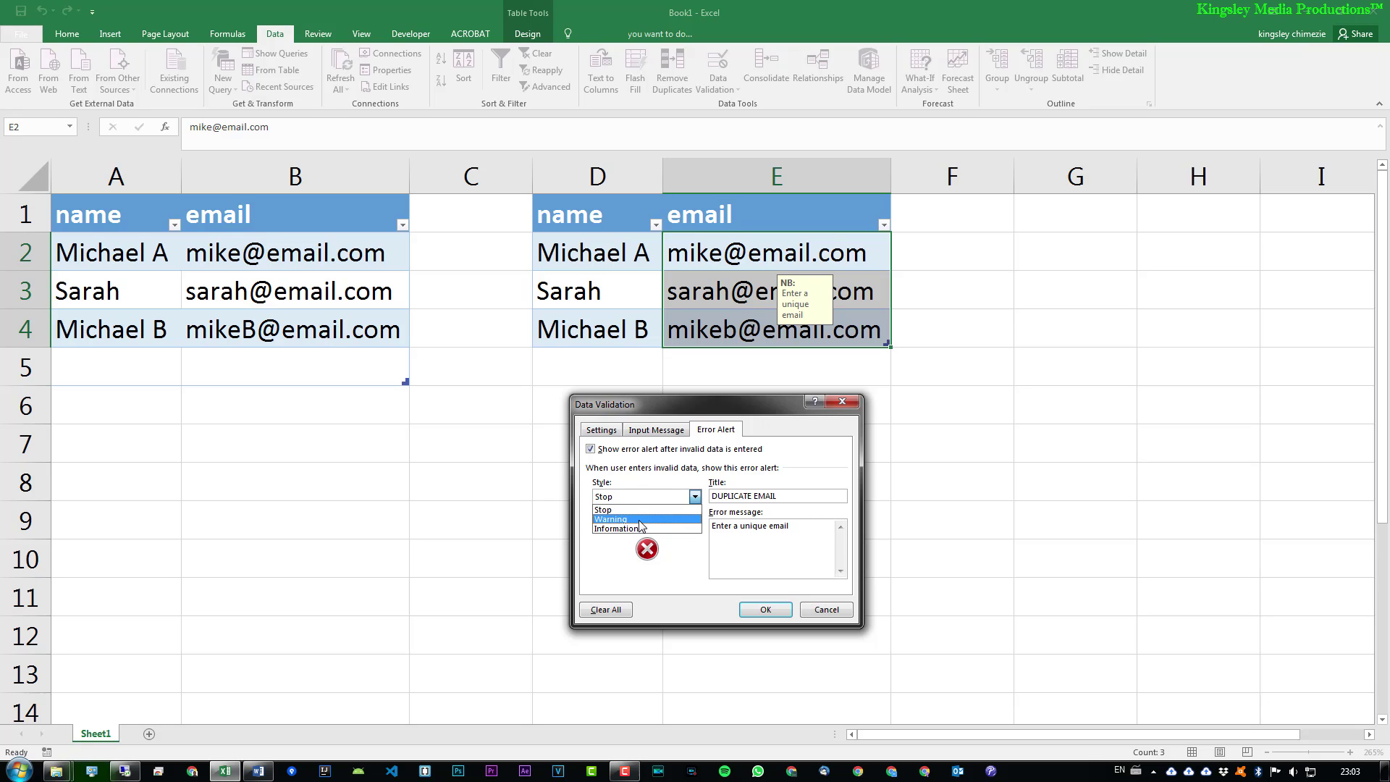
pyautogui.click(634, 479)
pyautogui.click(792, 496)
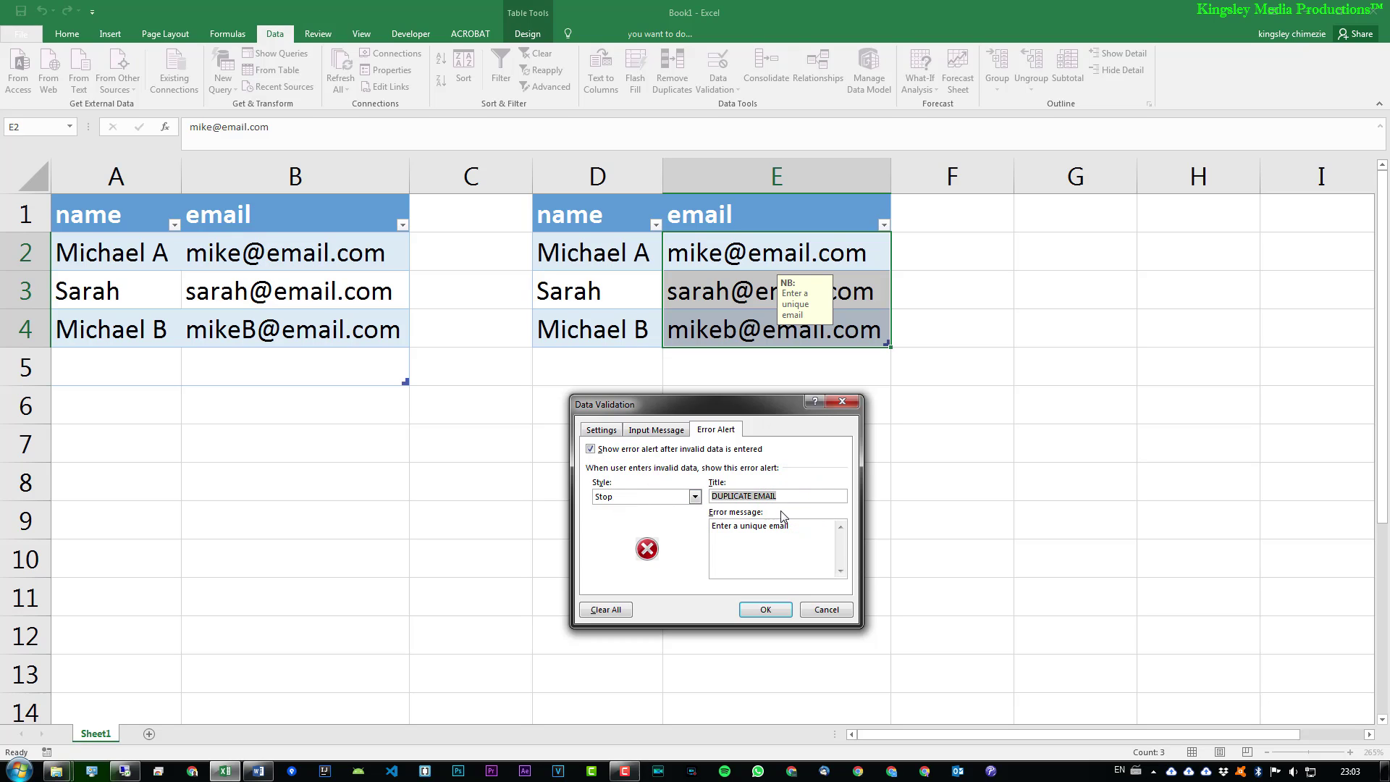
pyautogui.click(807, 538)
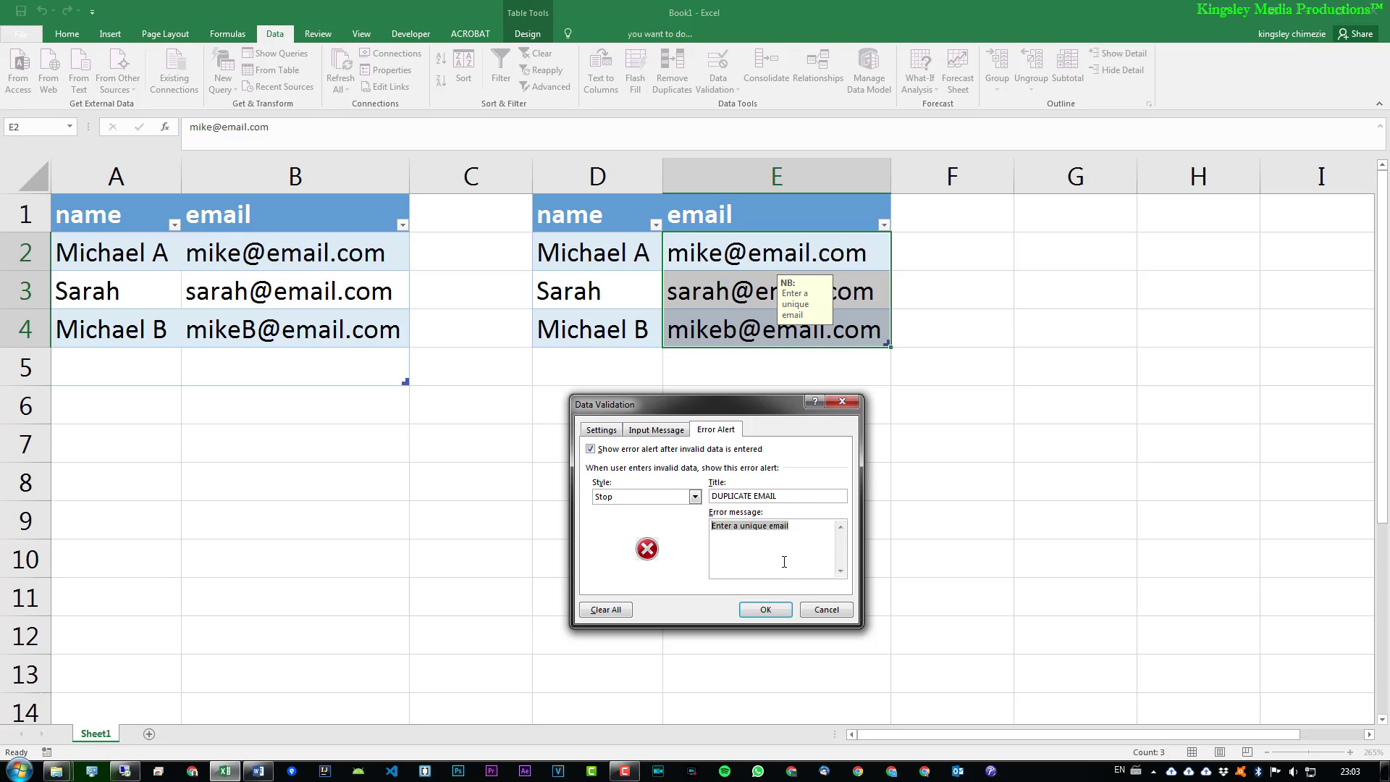
pyautogui.click(765, 609)
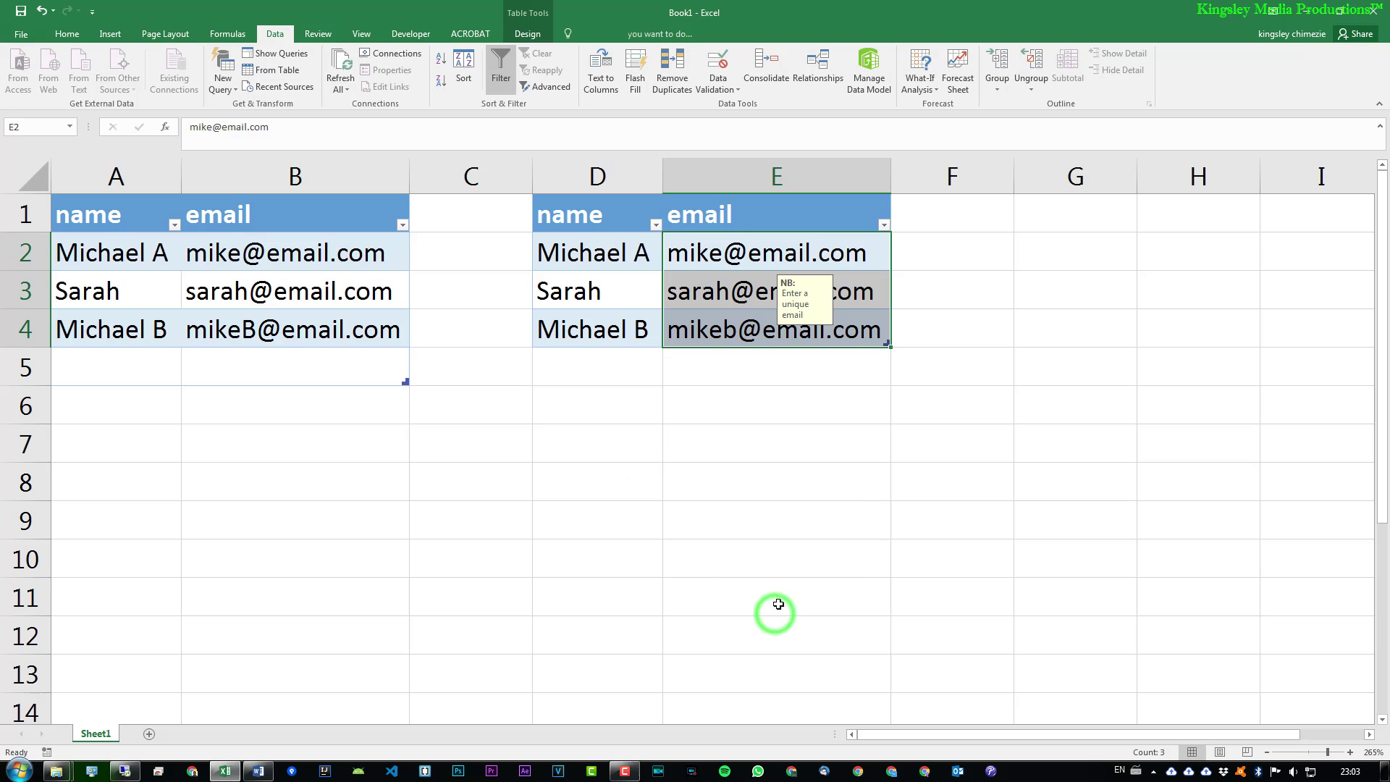
# Step: Try to change the email in E4 to the same address as in E2
pyautogui.click(801, 398)
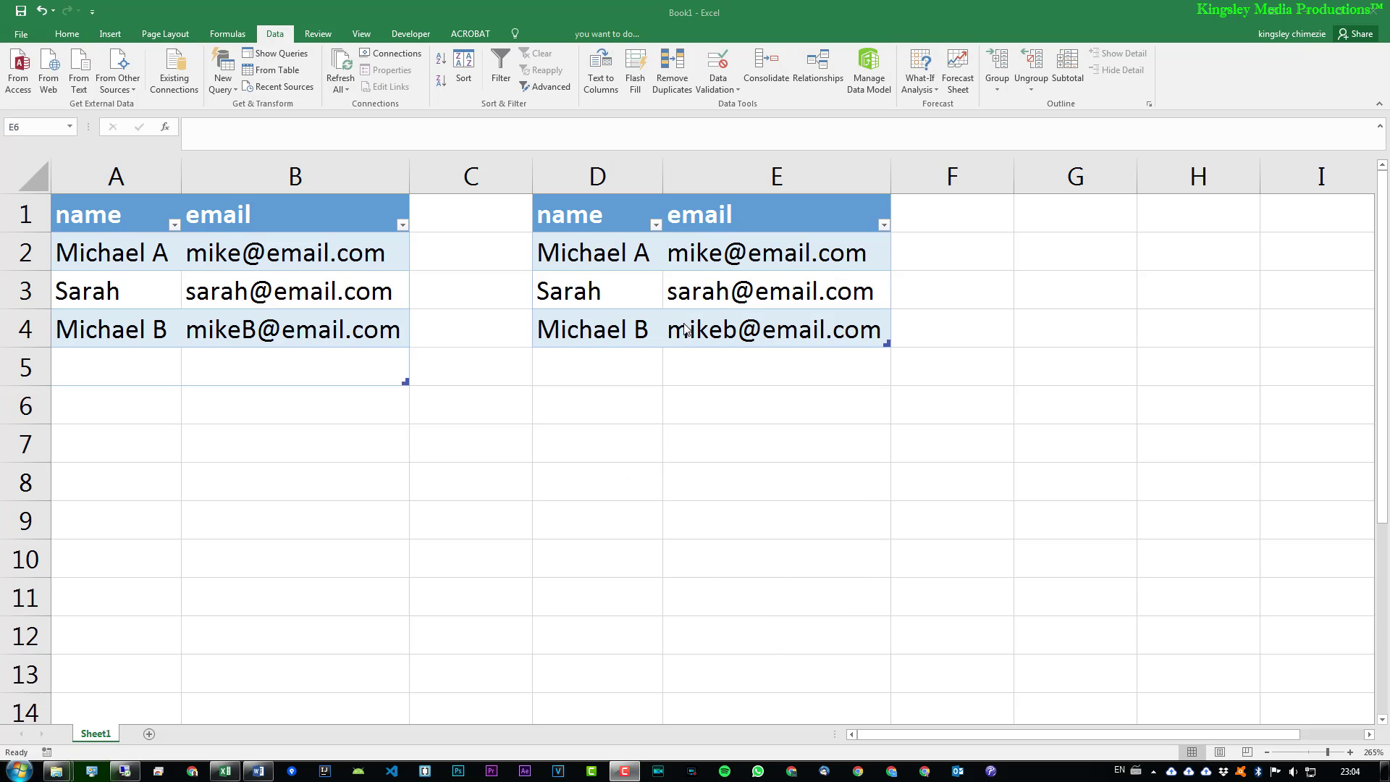
pyautogui.click(737, 326)
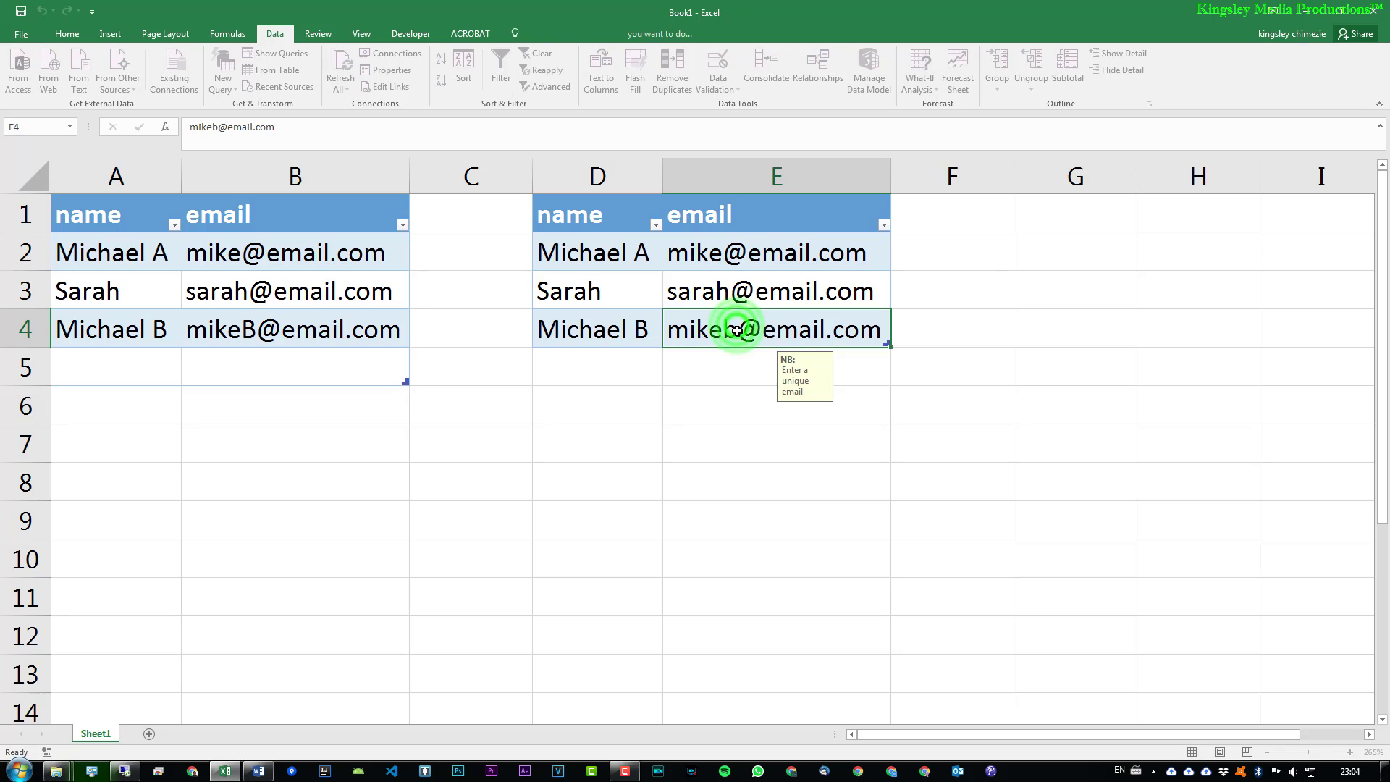
pyautogui.doubleClick(737, 327)
pyautogui.press('BackSpace')
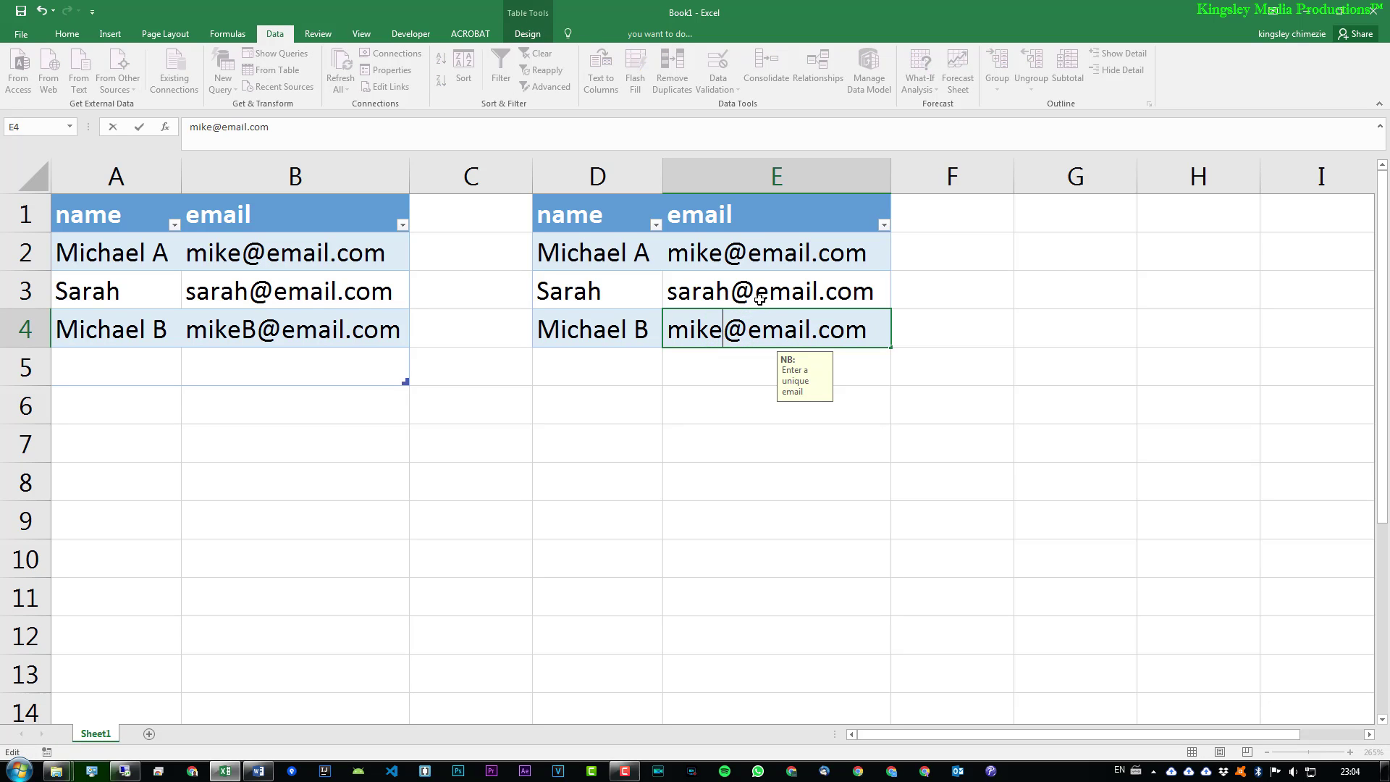
pyautogui.press('Return')
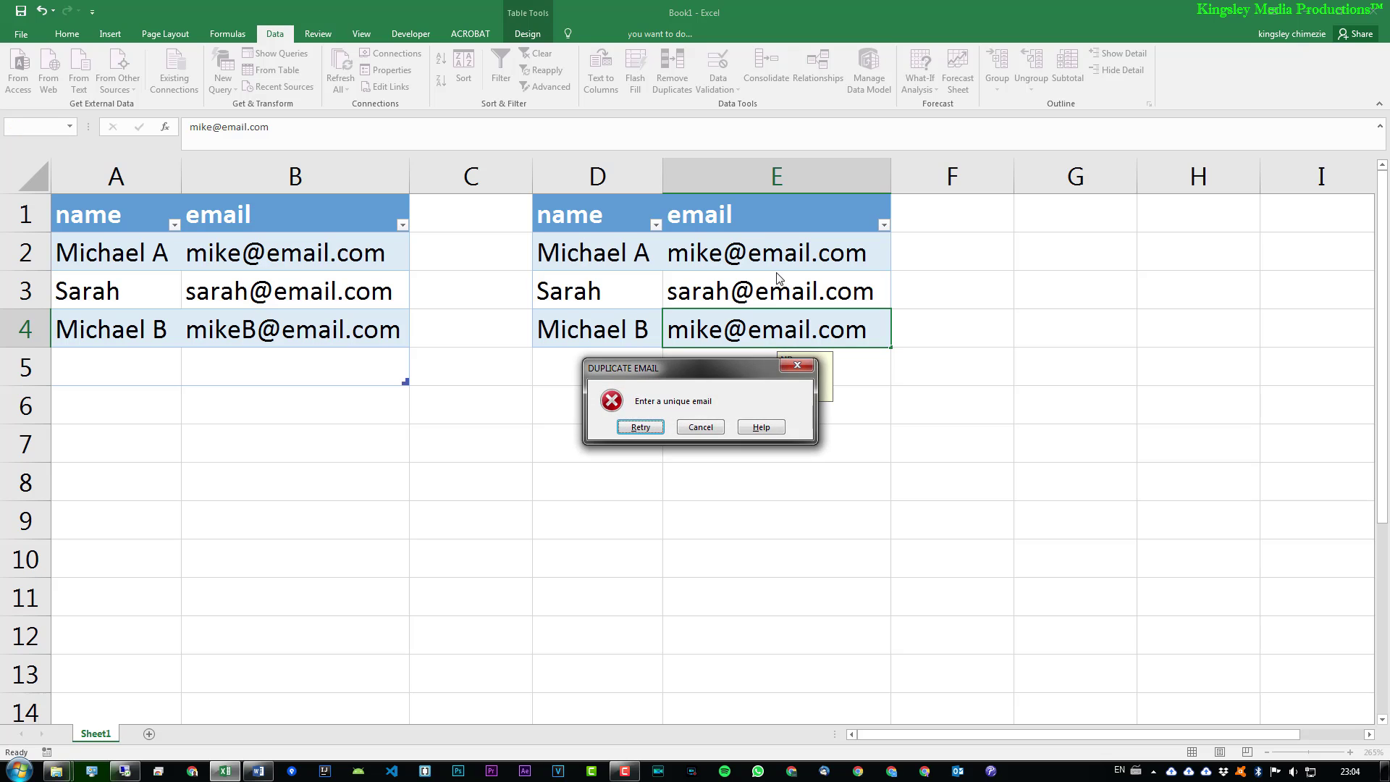
pyautogui.click(712, 428)
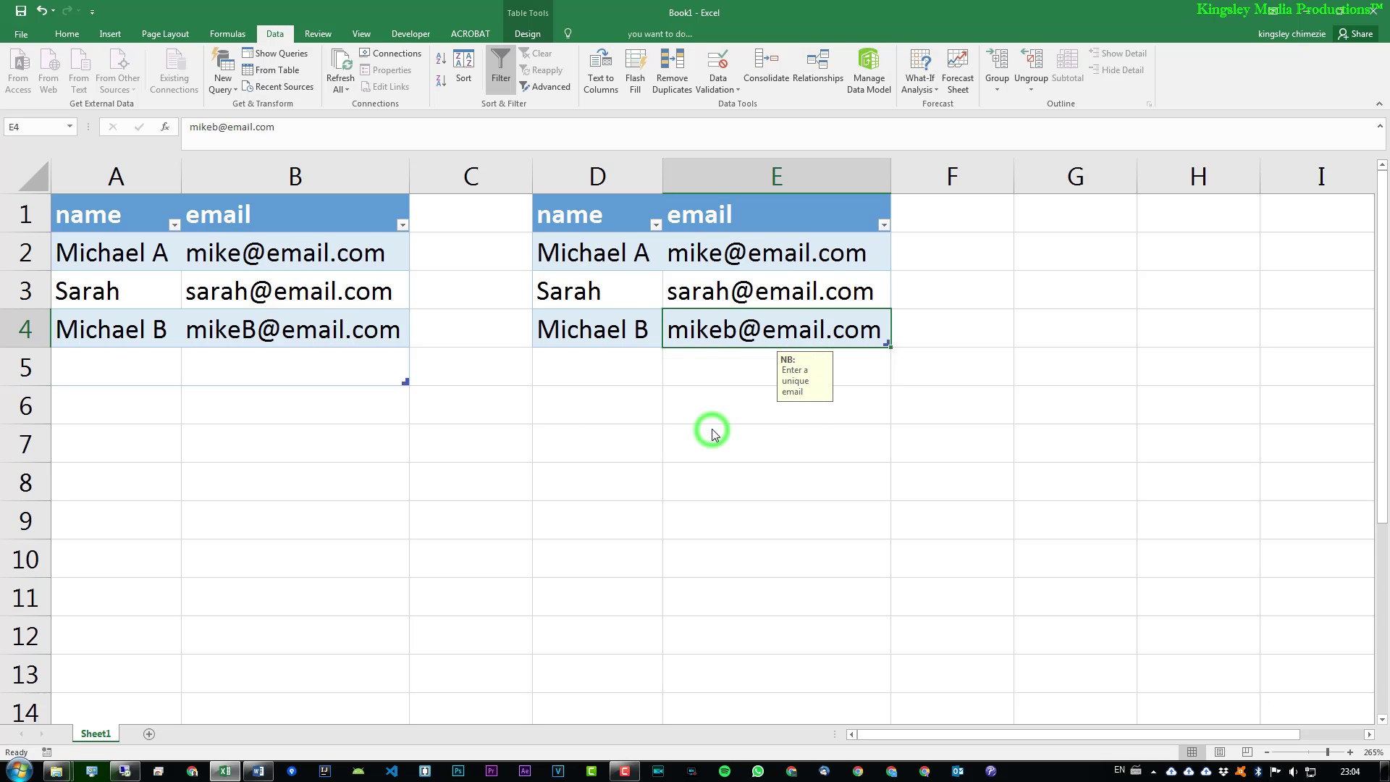
# Step: Copy the email from E4 into E5 and circle the invalid data on the sheet
pyautogui.click(732, 378)
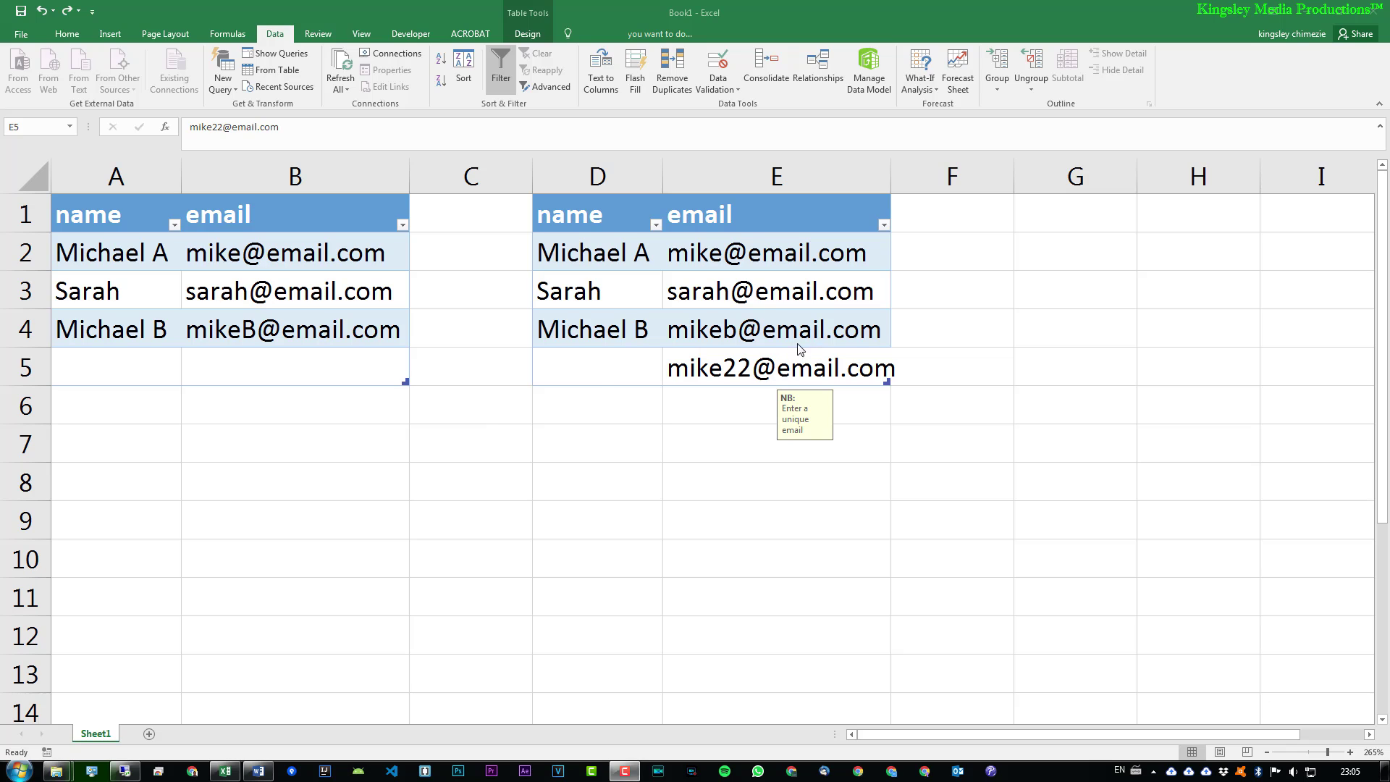
pyautogui.click(684, 345)
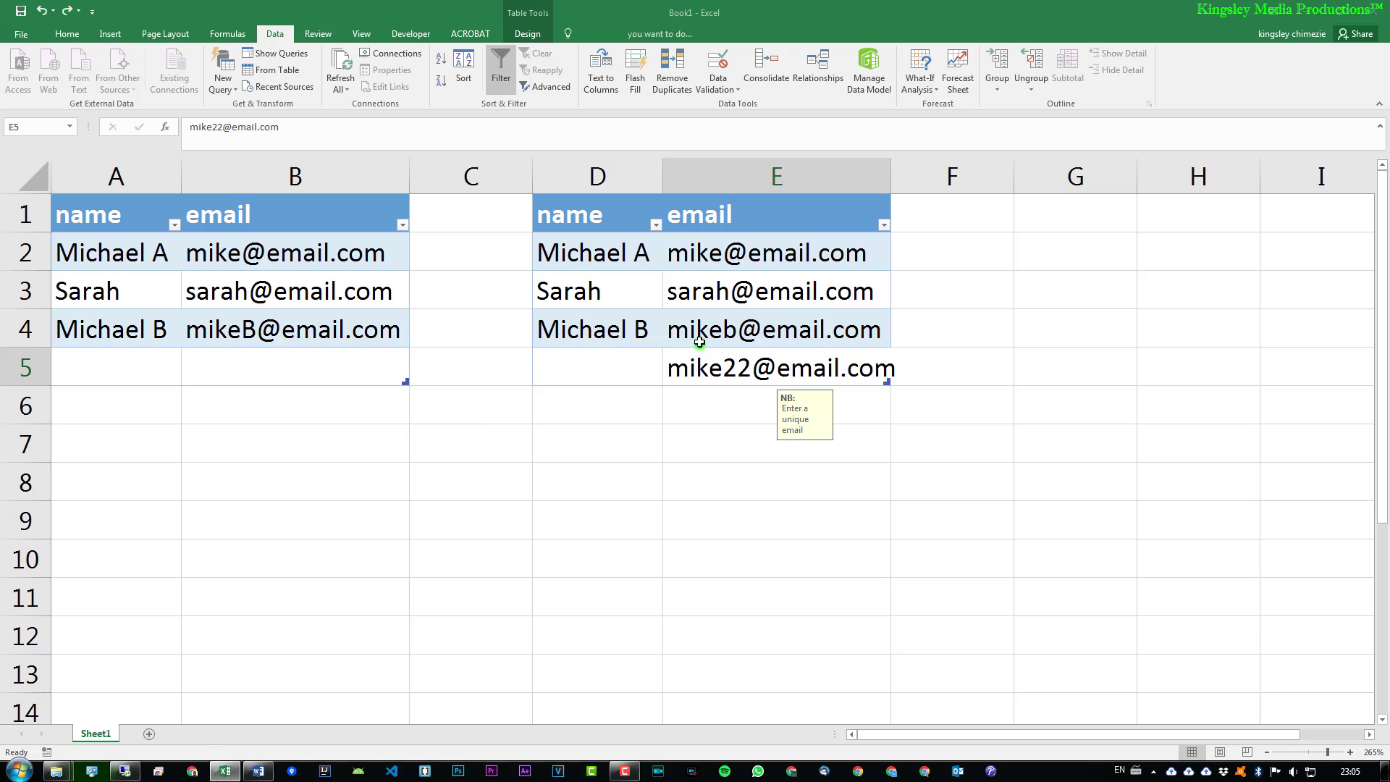
pyautogui.hotkey('ctrl', 'c')
pyautogui.click(726, 369)
pyautogui.hotkey('ctrl', 'v')
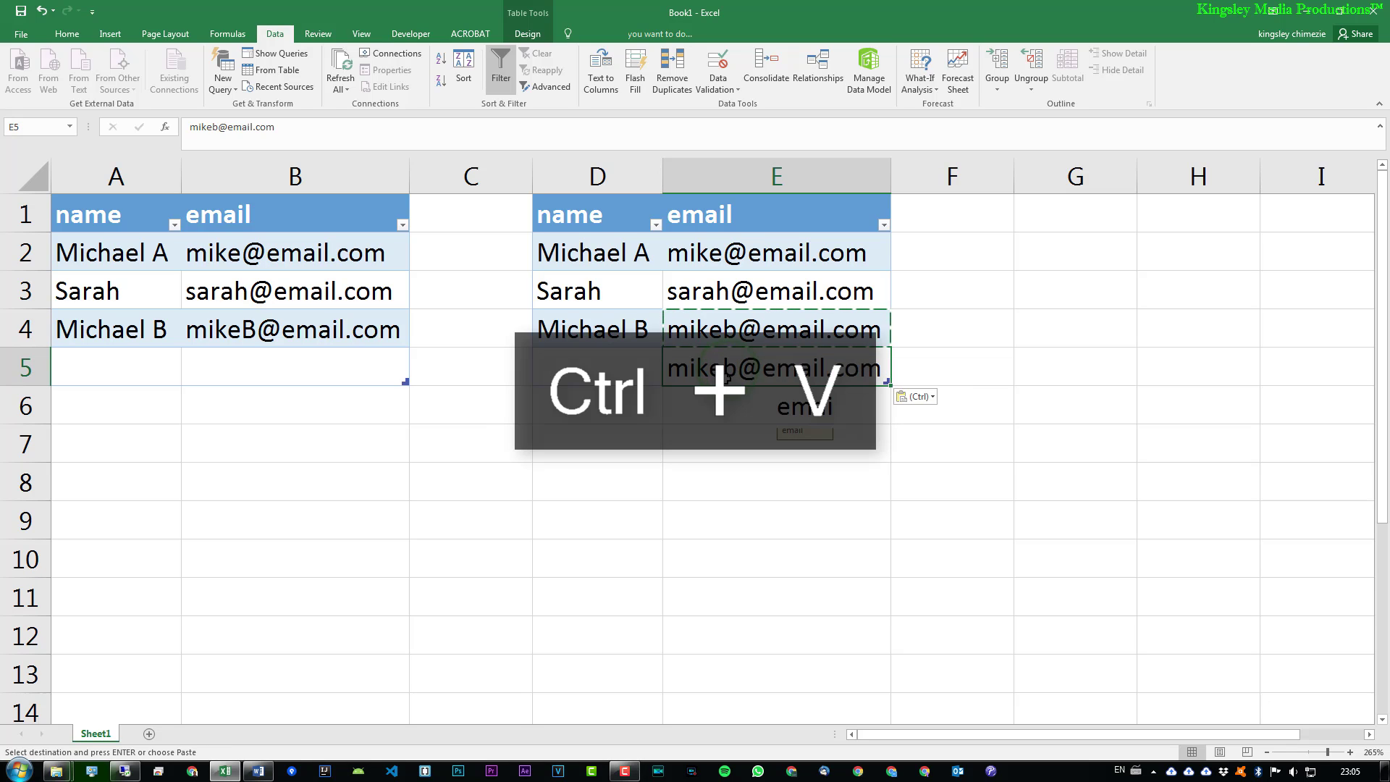
pyautogui.press('Escape')
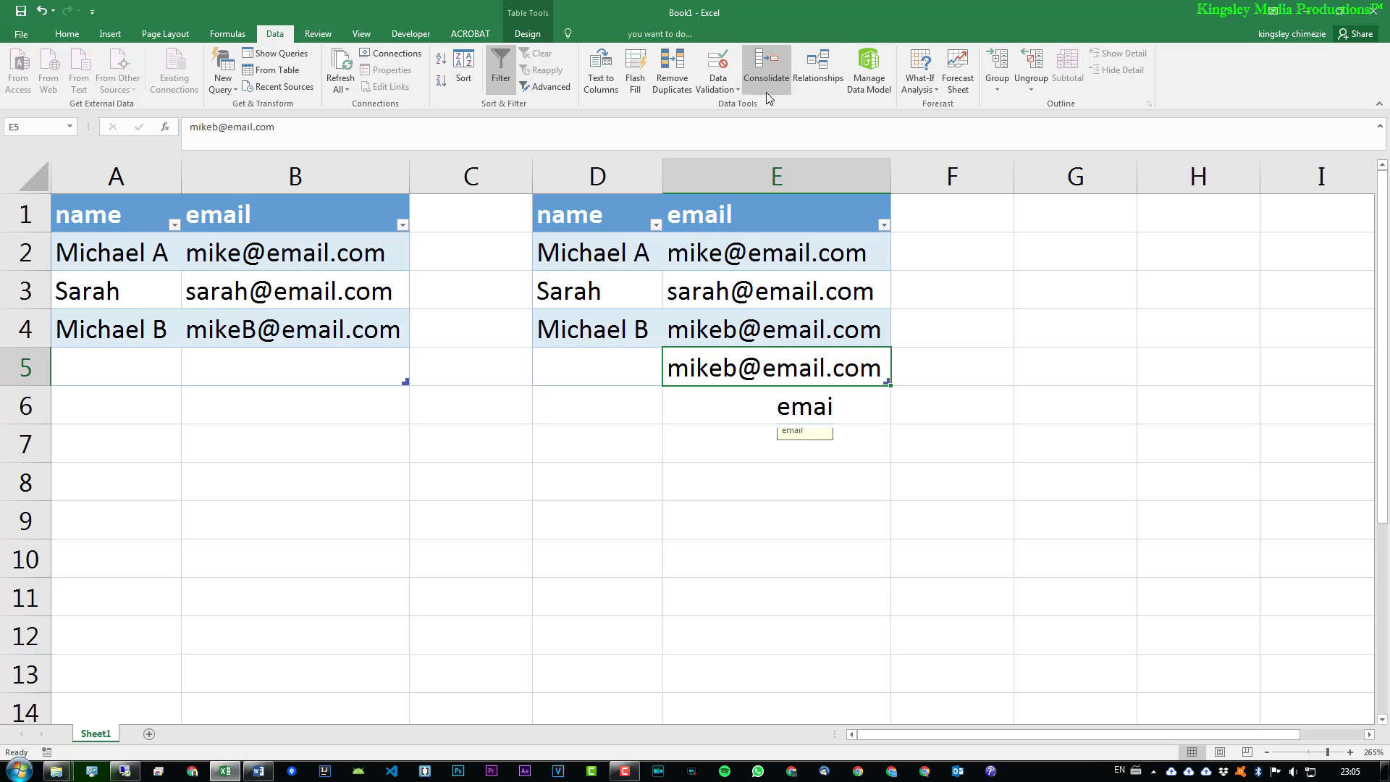
pyautogui.click(728, 92)
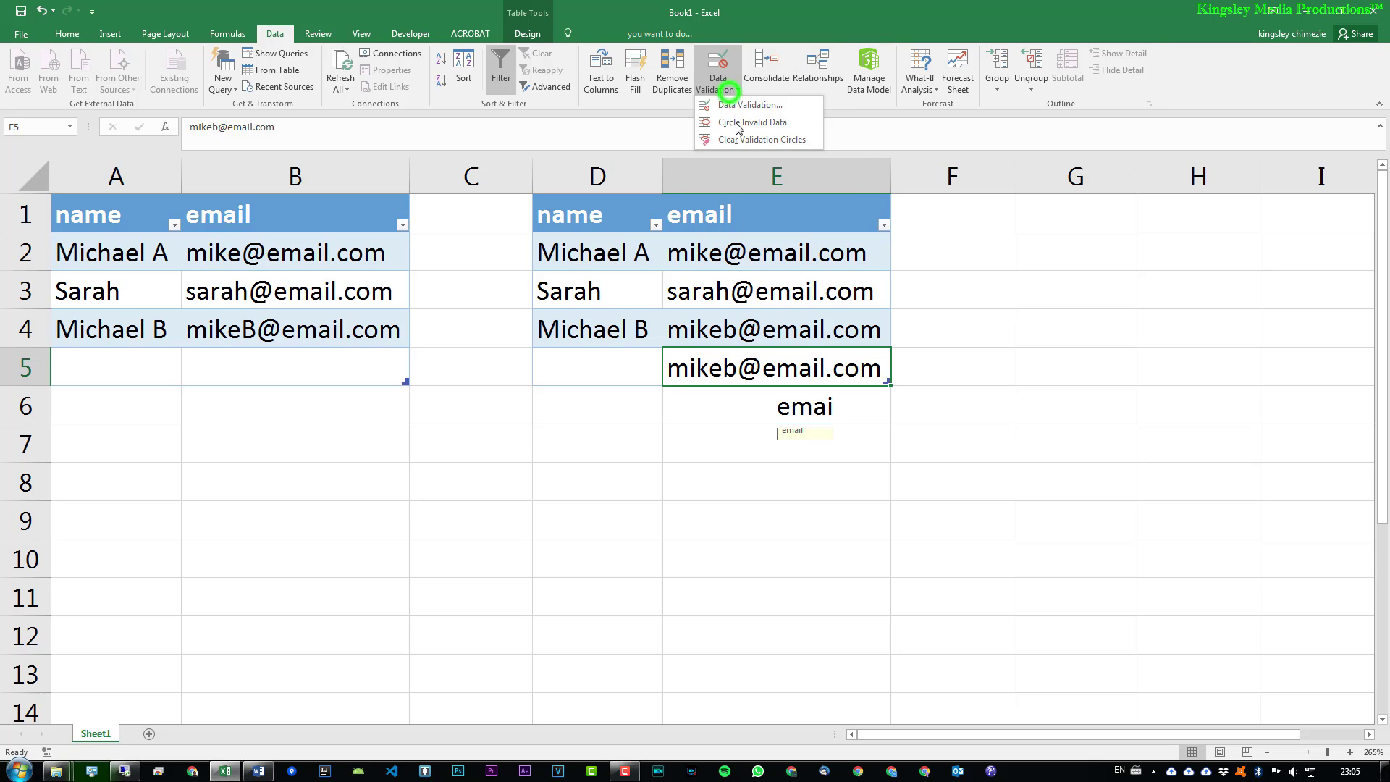
pyautogui.click(774, 123)
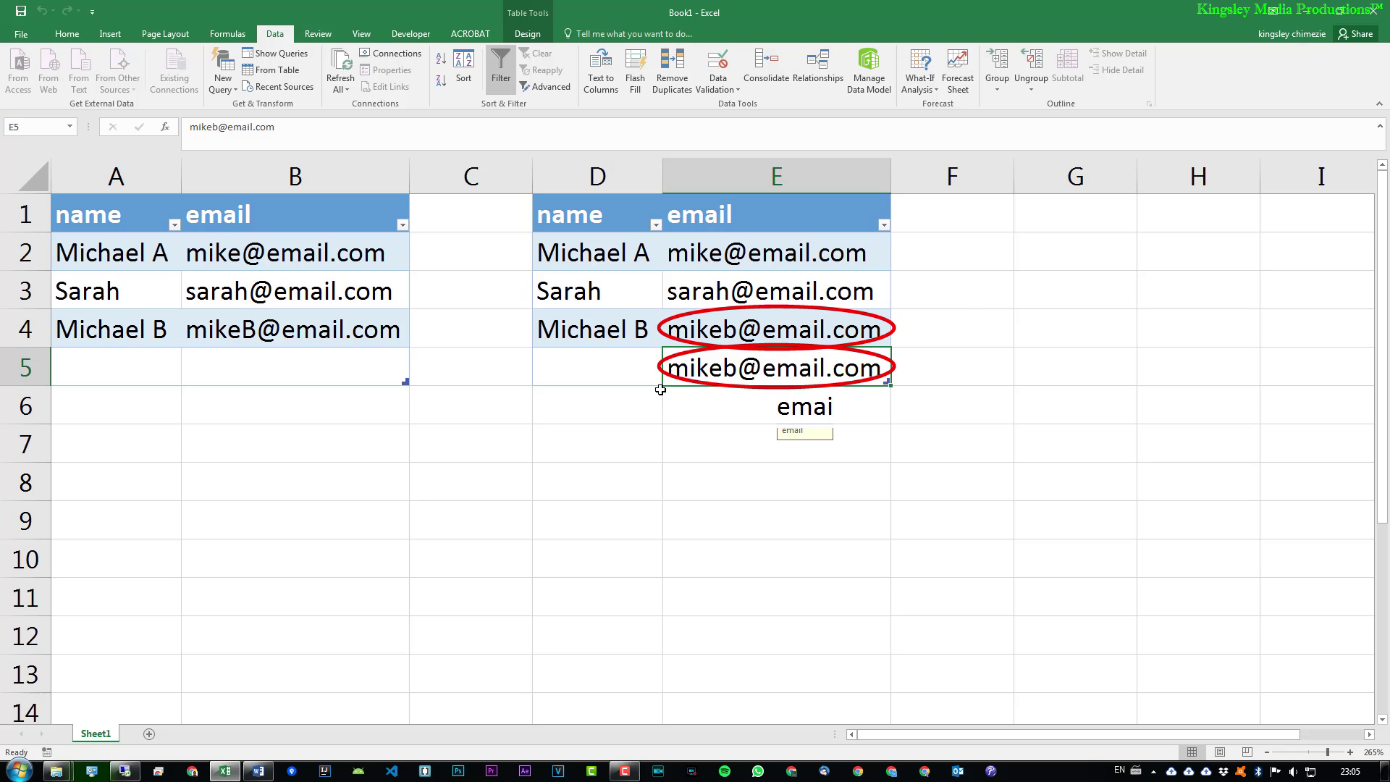
# Step: Replace the "b" before the @ in E5's email with "22", keeping the entry as plain text
pyautogui.doubleClick(738, 370)
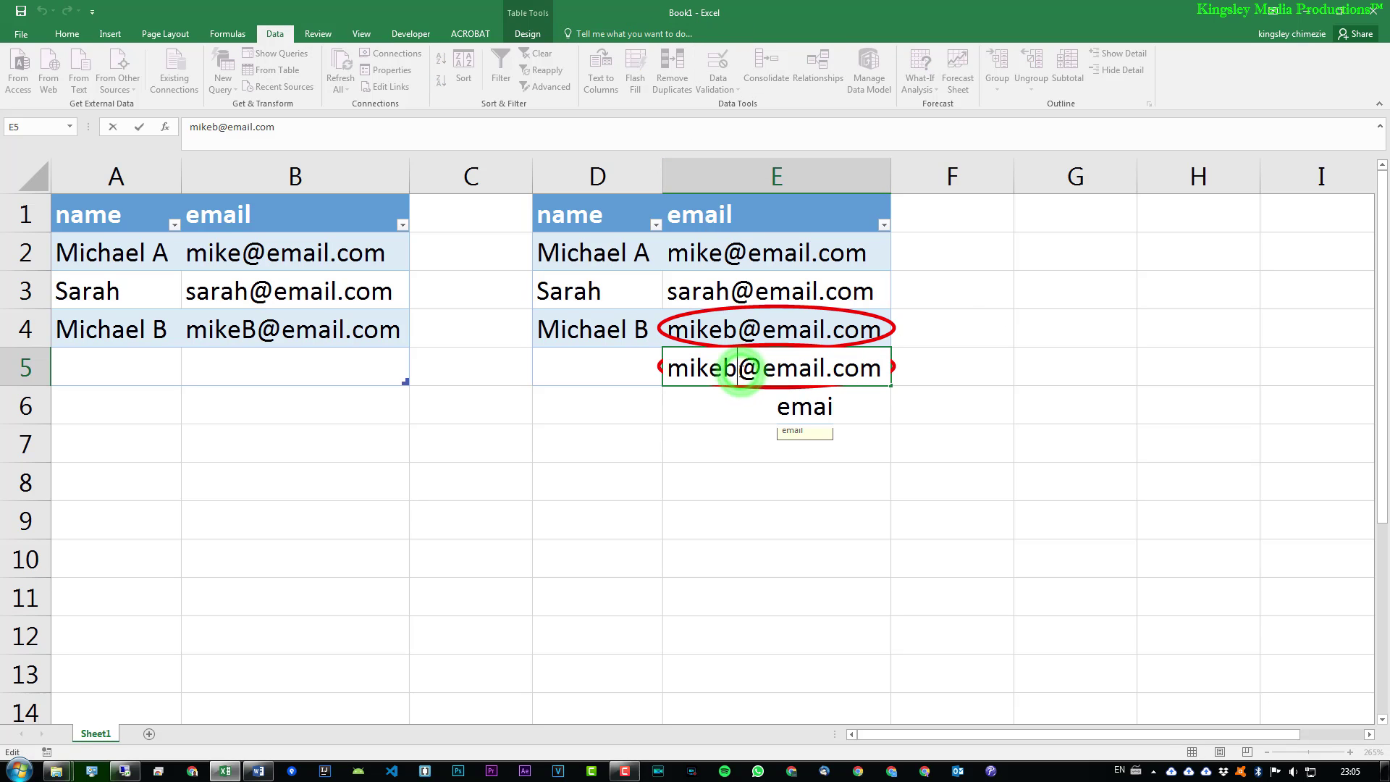
pyautogui.press('BackSpace')
pyautogui.write('2')
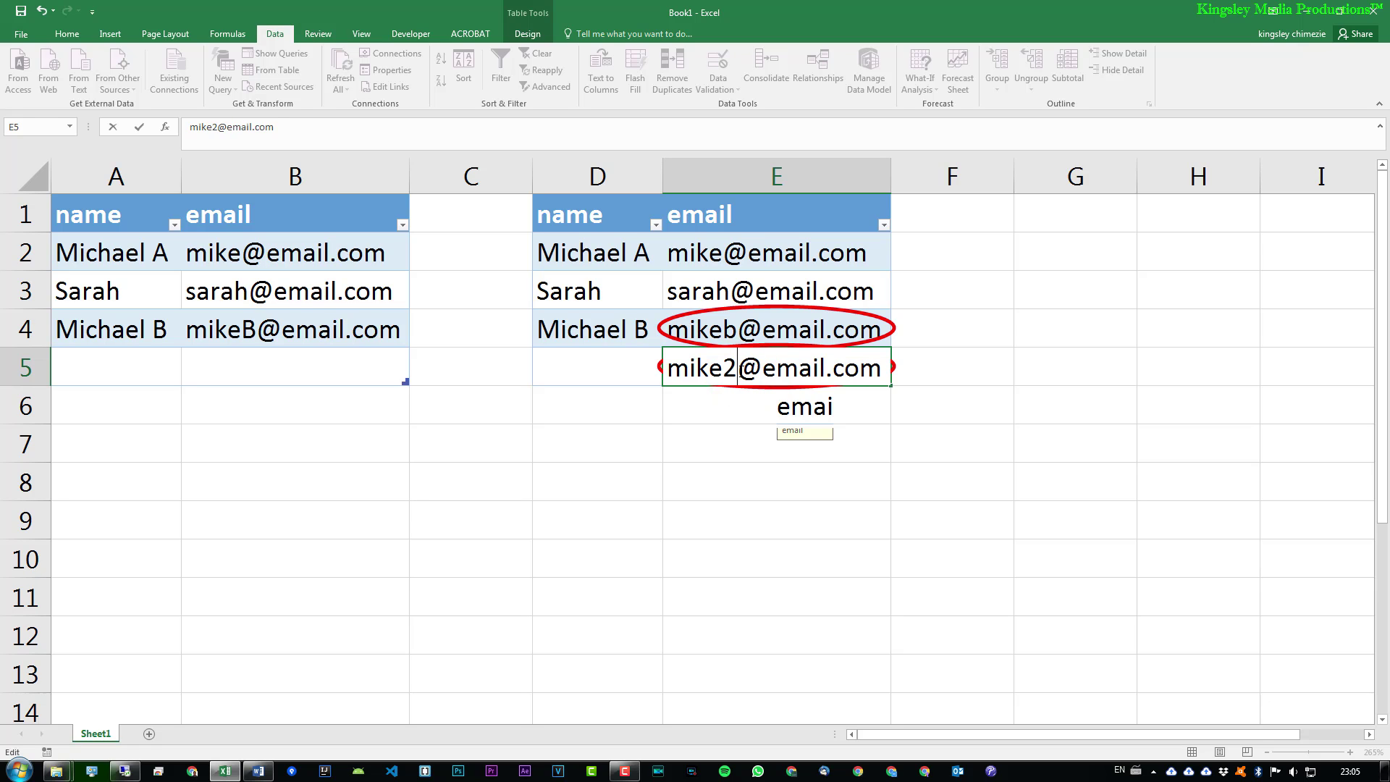
pyautogui.write('2')
pyautogui.press('Return')
pyautogui.hotkey('ctrl', 'z')
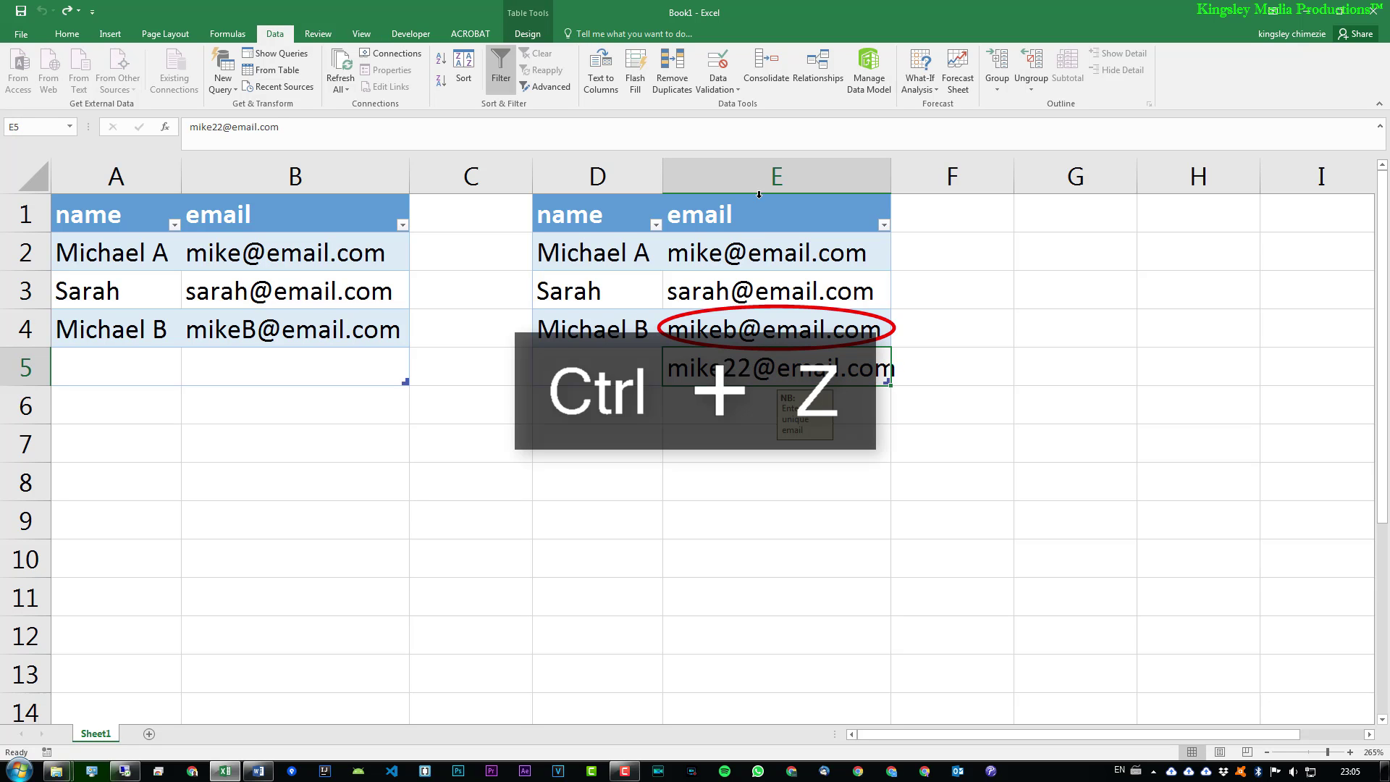
# Step: Run Circle Invalid Data again to recheck the emails in the second table
pyautogui.click(716, 90)
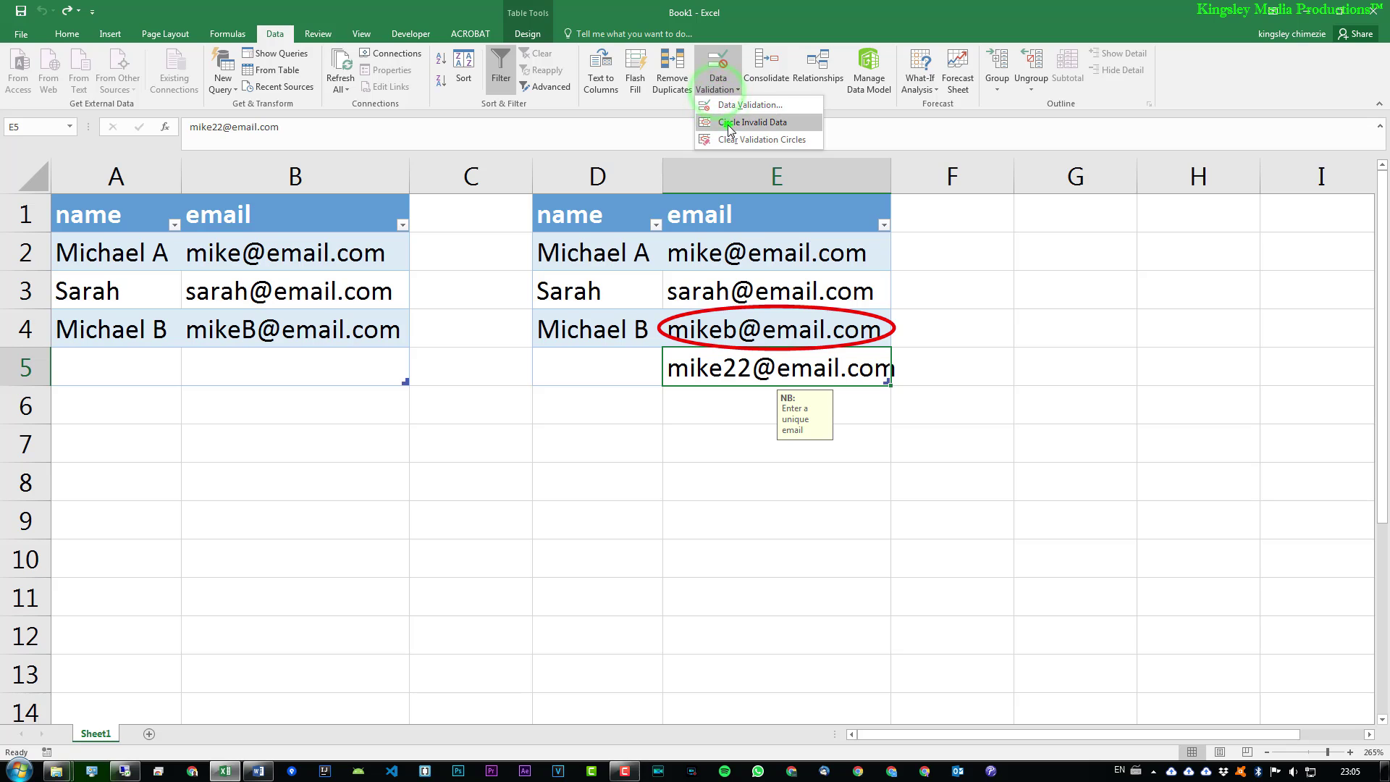
pyautogui.click(728, 123)
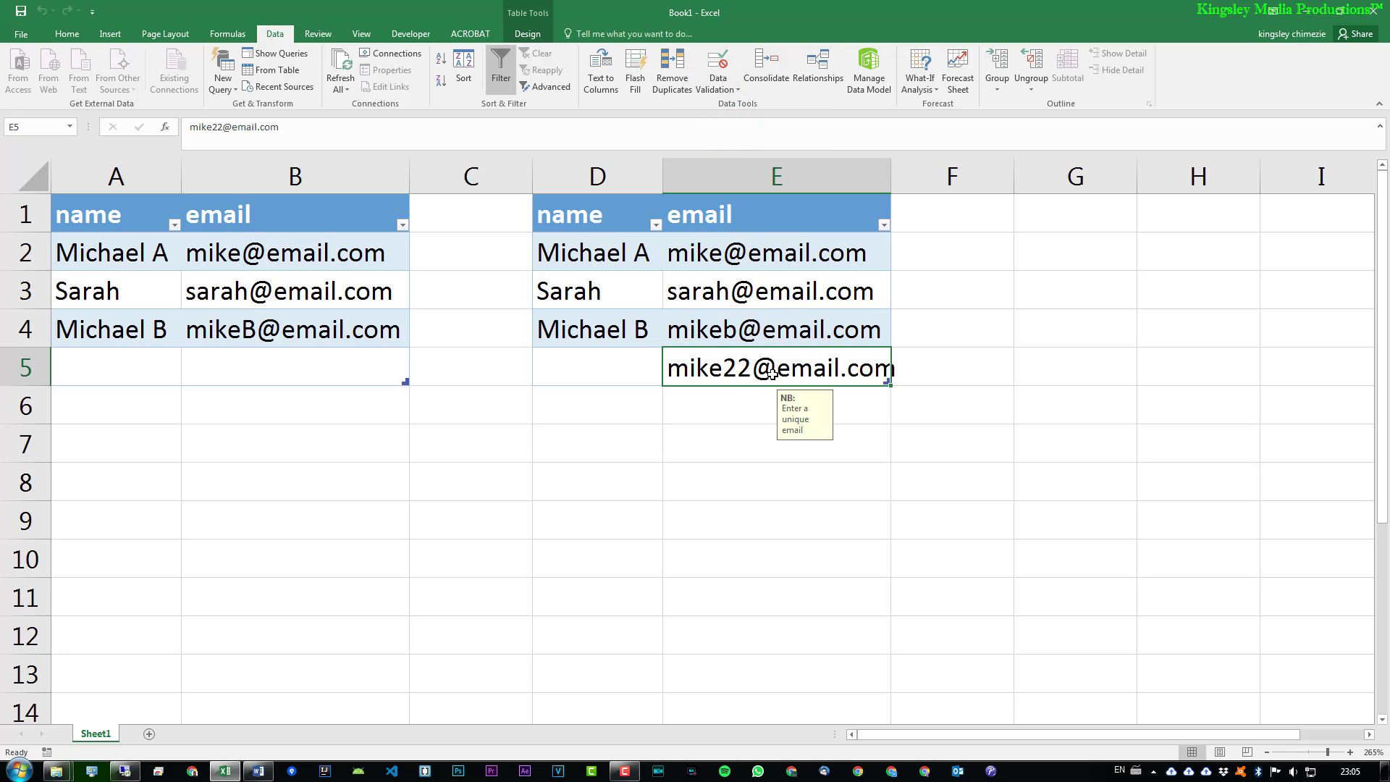
pyautogui.click(690, 442)
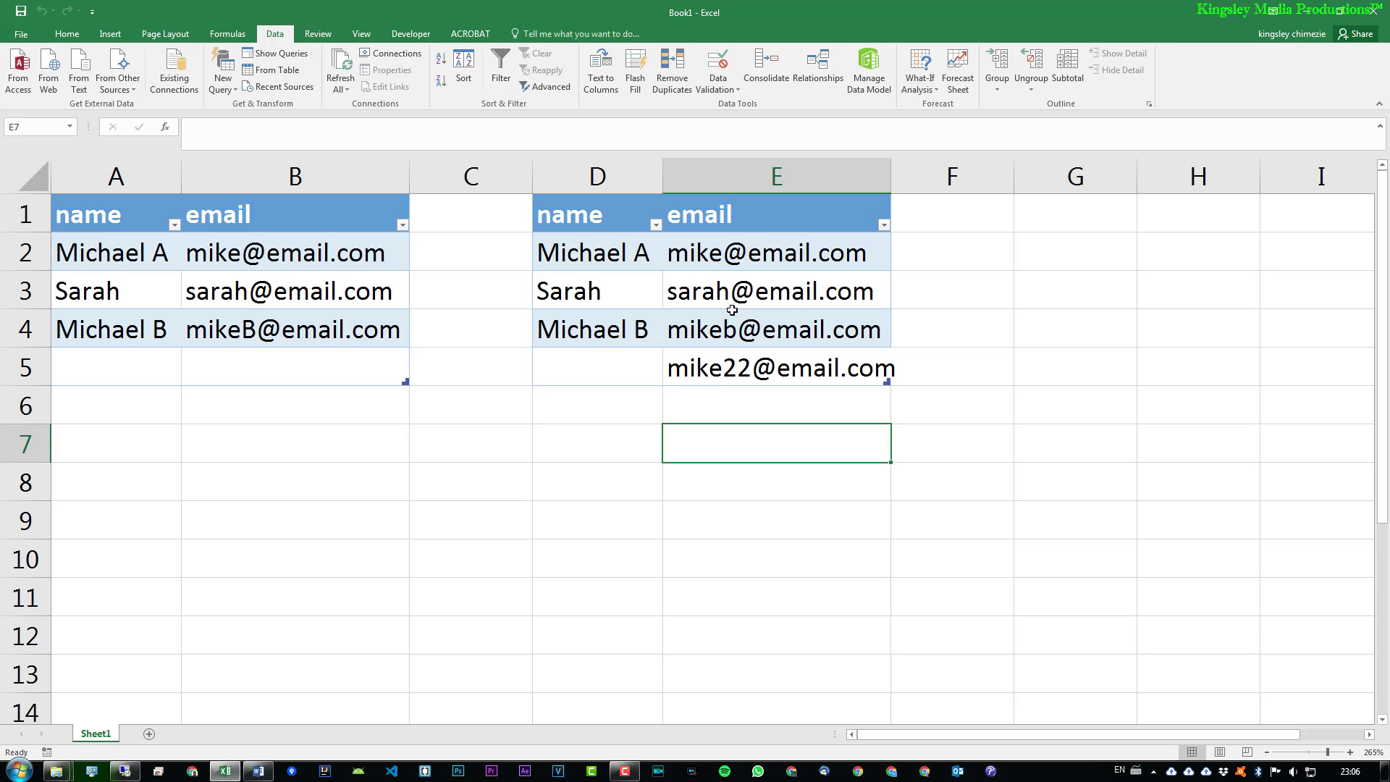
# Step: Examine the input message on each email cell from E2 to E5
pyautogui.click(747, 242)
pyautogui.click(753, 278)
pyautogui.click(752, 330)
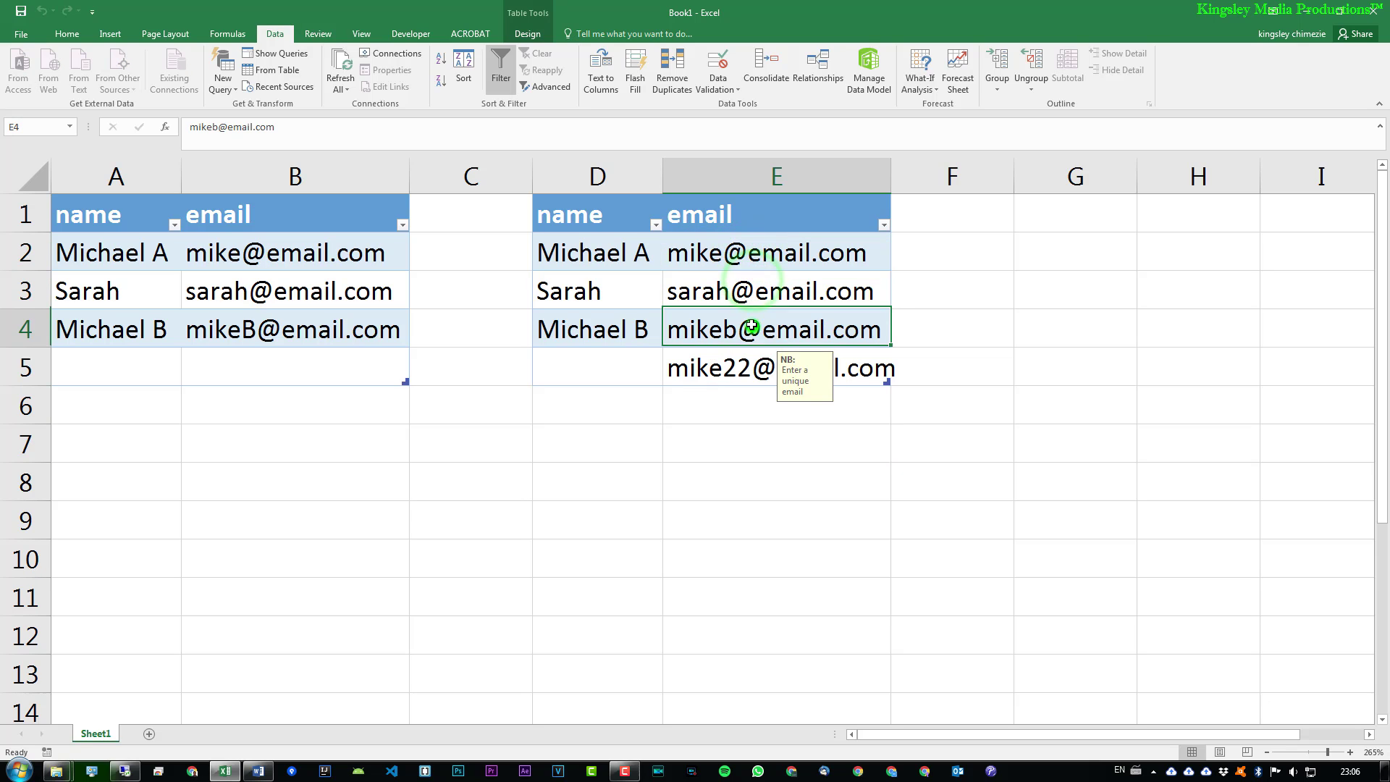
pyautogui.click(747, 365)
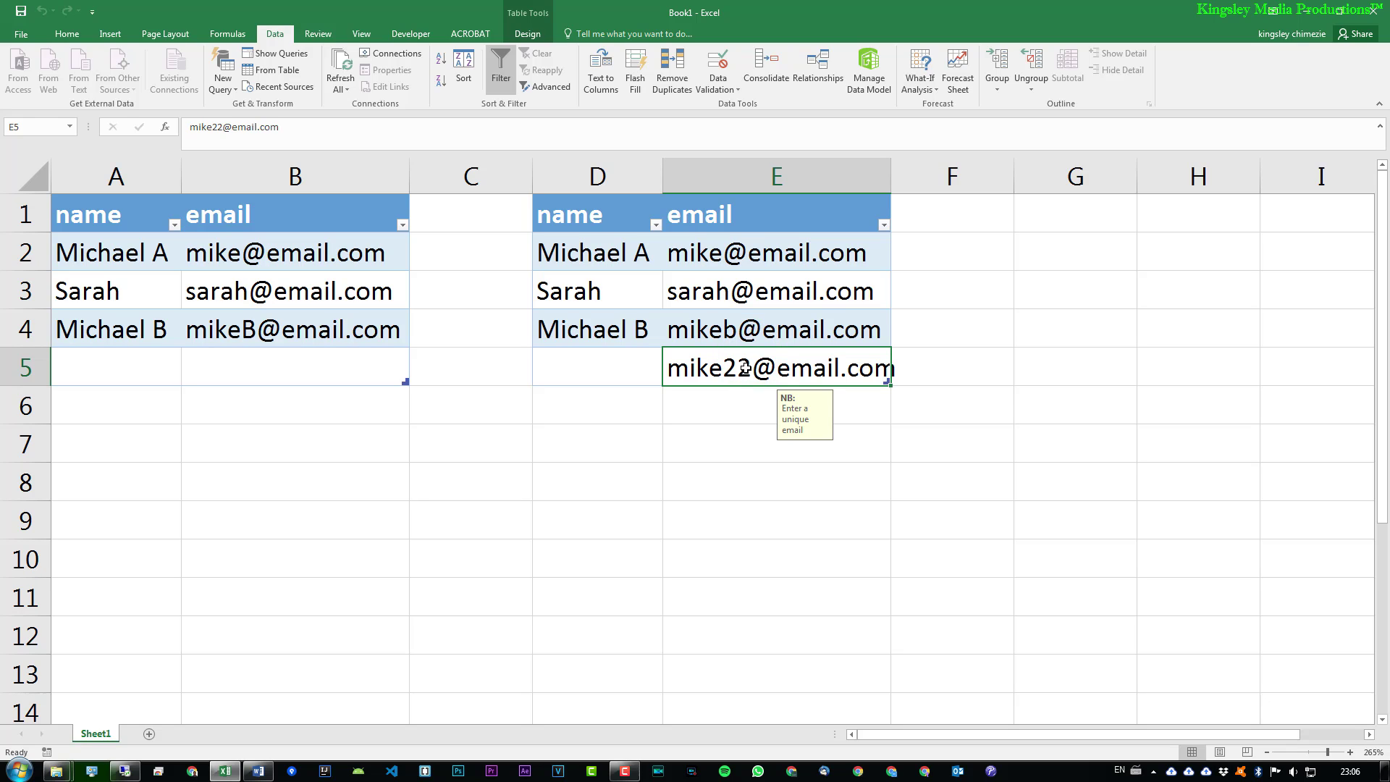
pyautogui.click(758, 337)
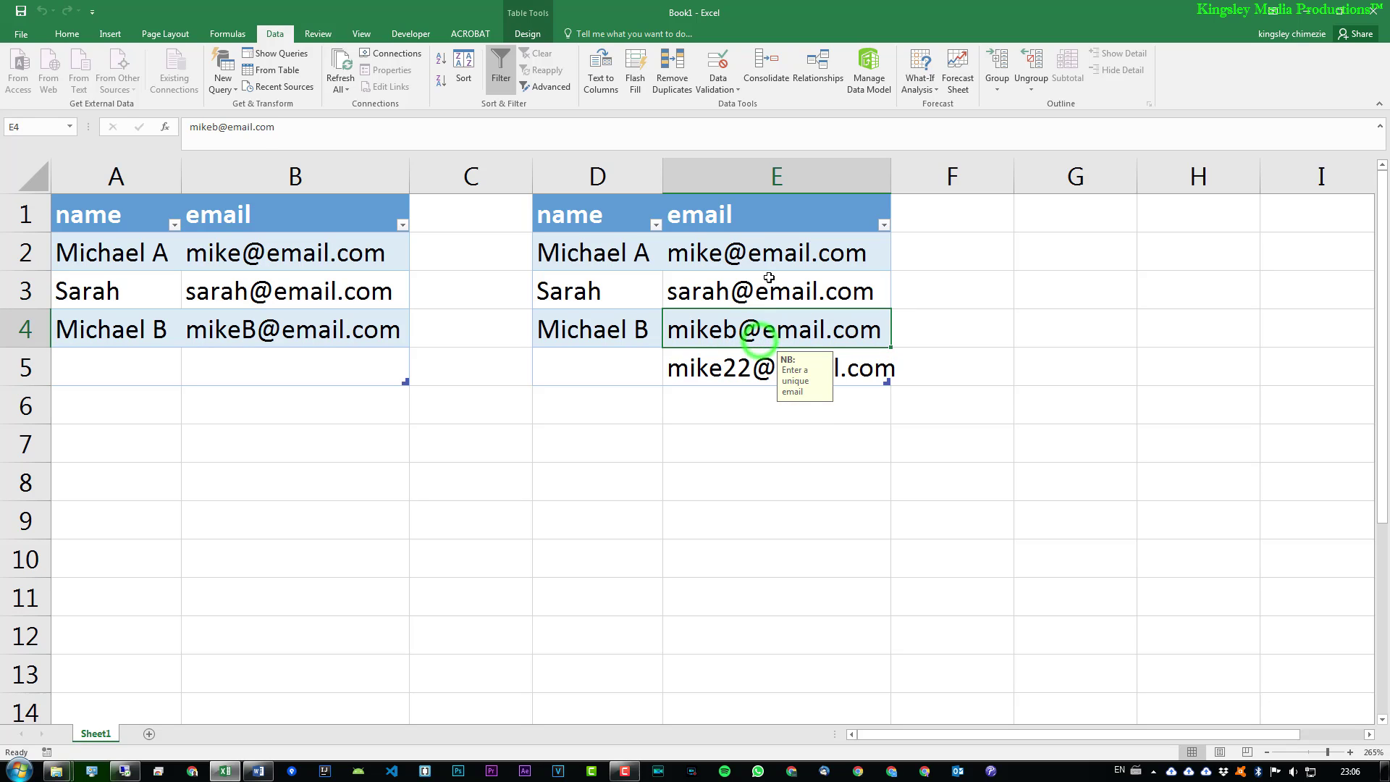
pyautogui.click(769, 276)
pyautogui.click(766, 243)
pyautogui.press('Left')
pyautogui.press('Left')
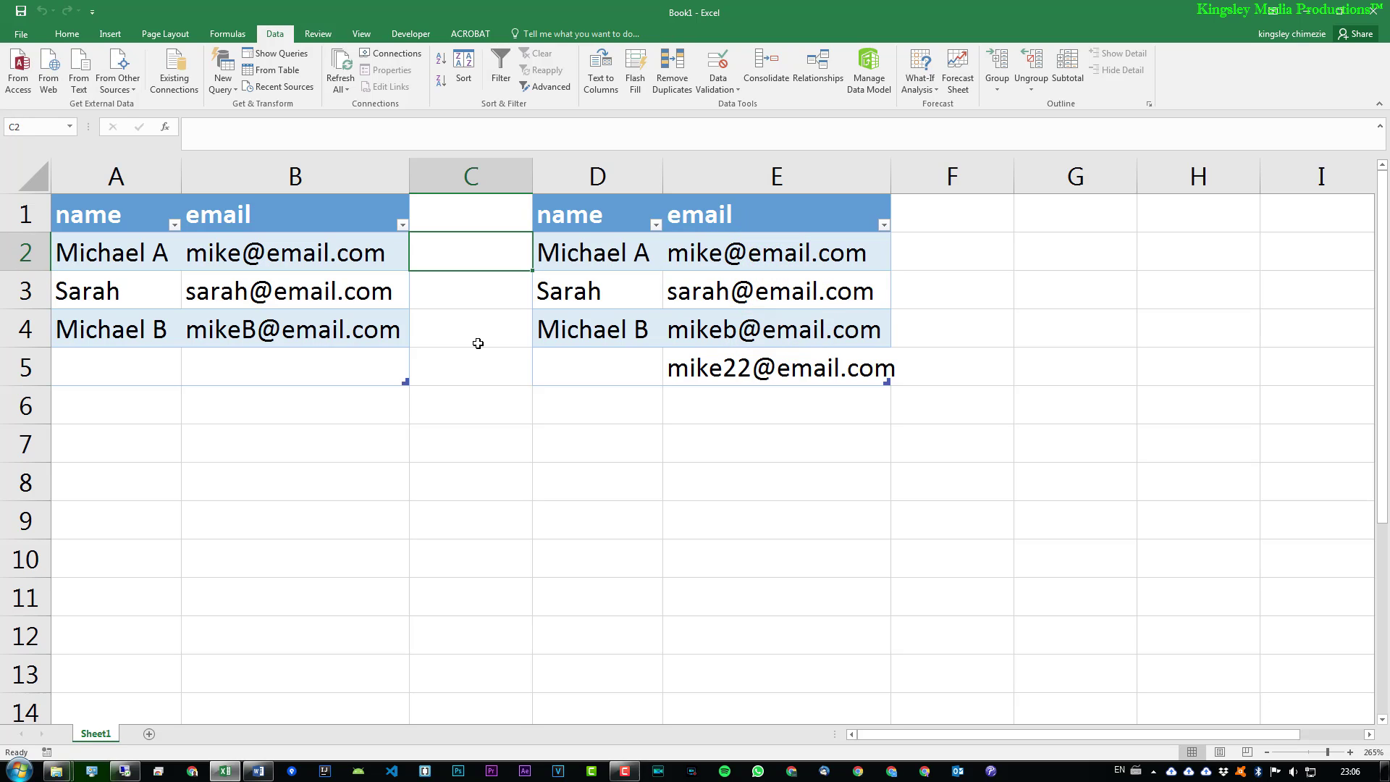